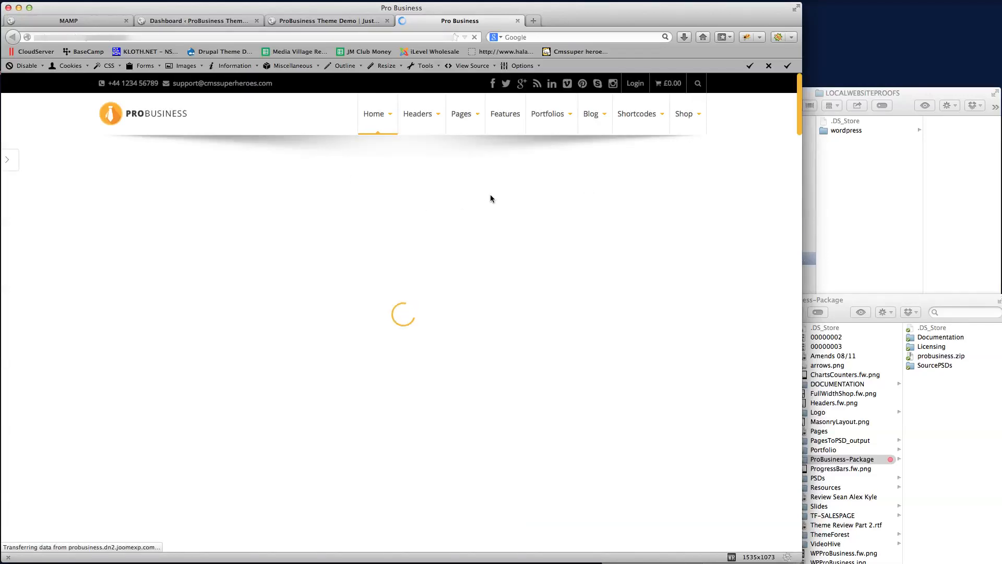
Look through the Pro Business demo home page down to its footer and view the local site's front page.
scroll(643, 285, "down", 10)
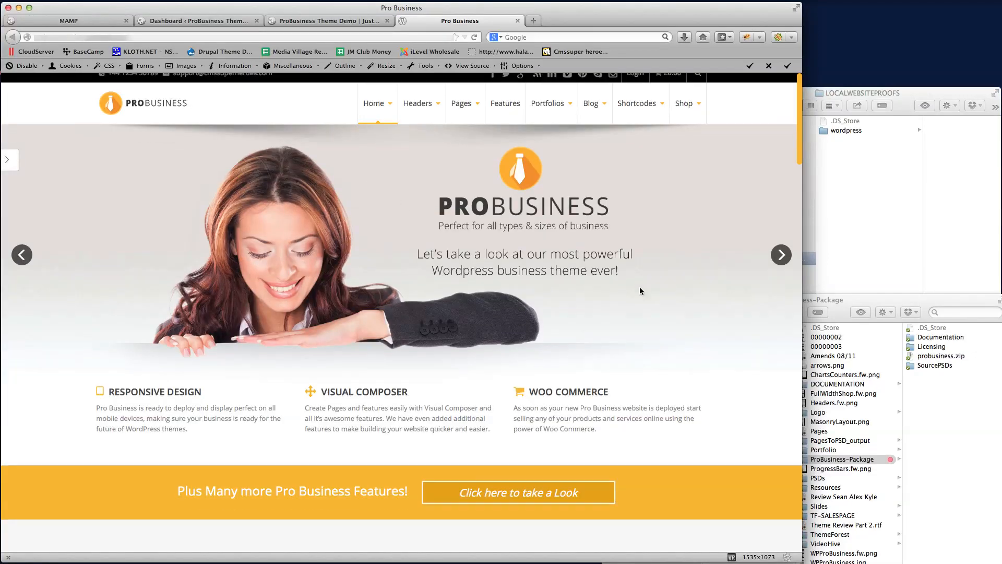
scroll(662, 276, "down", 15)
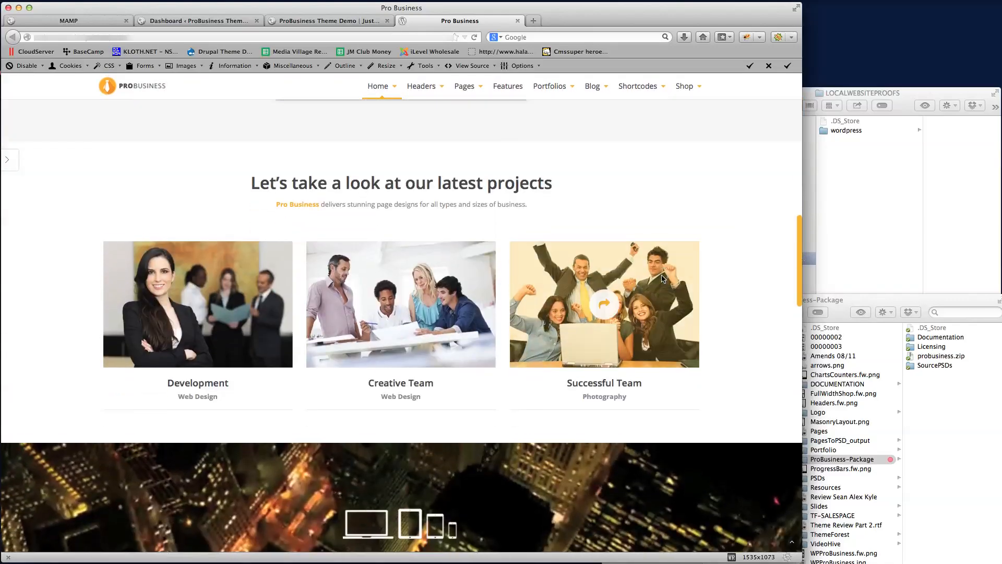
scroll(662, 279, "down", 5)
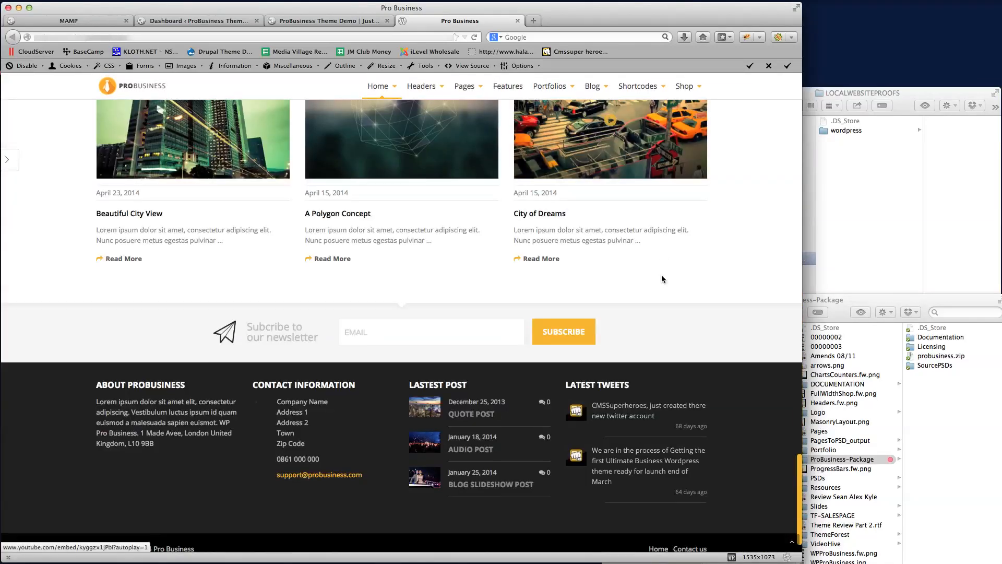
scroll(662, 279, "up", 15)
scroll(662, 276, "up", 10)
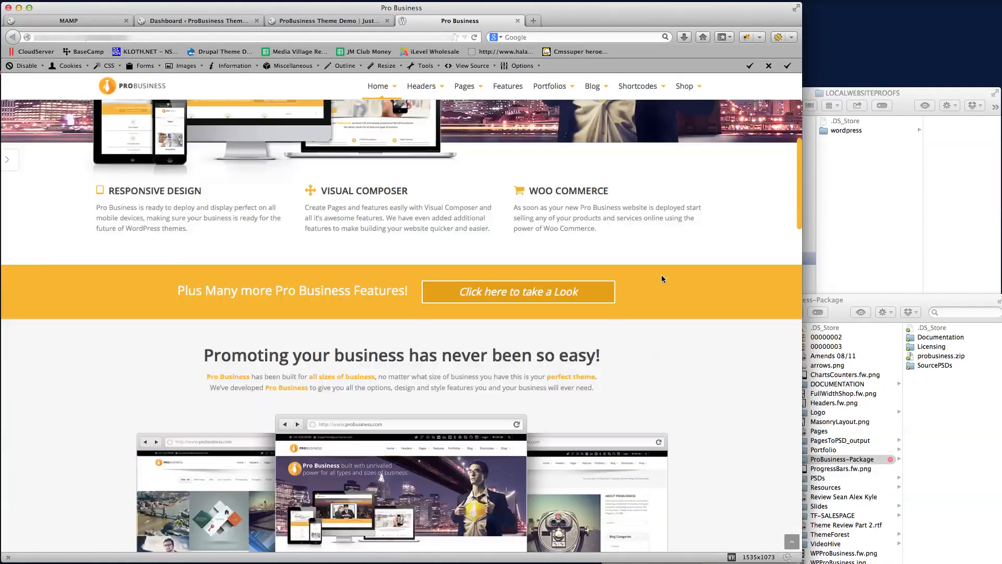
left_click(298, 20)
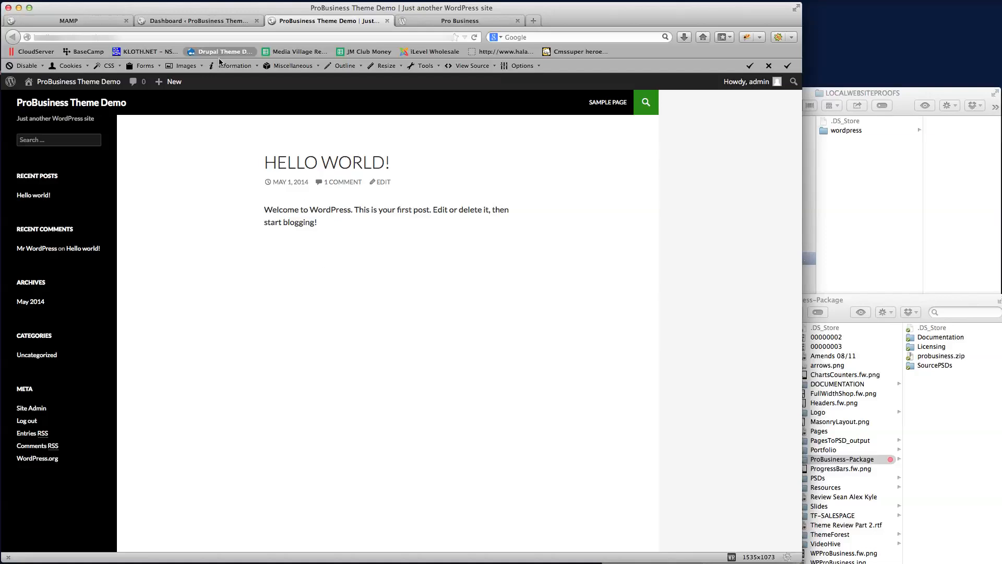
Open the form for uploading a new theme as a .zip file from the local site's WordPress dashboard.
left_click(206, 22)
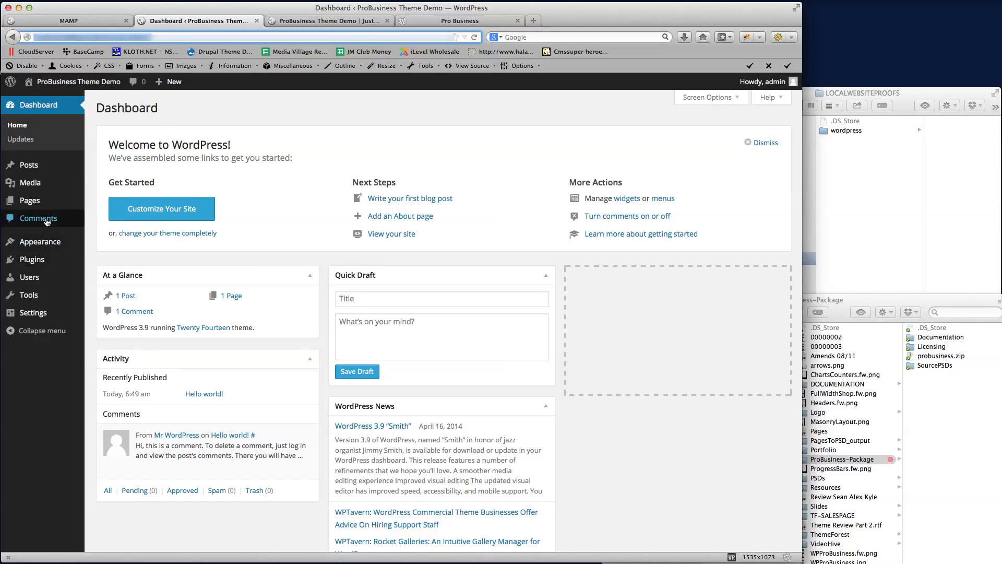
mouse_move(33, 244)
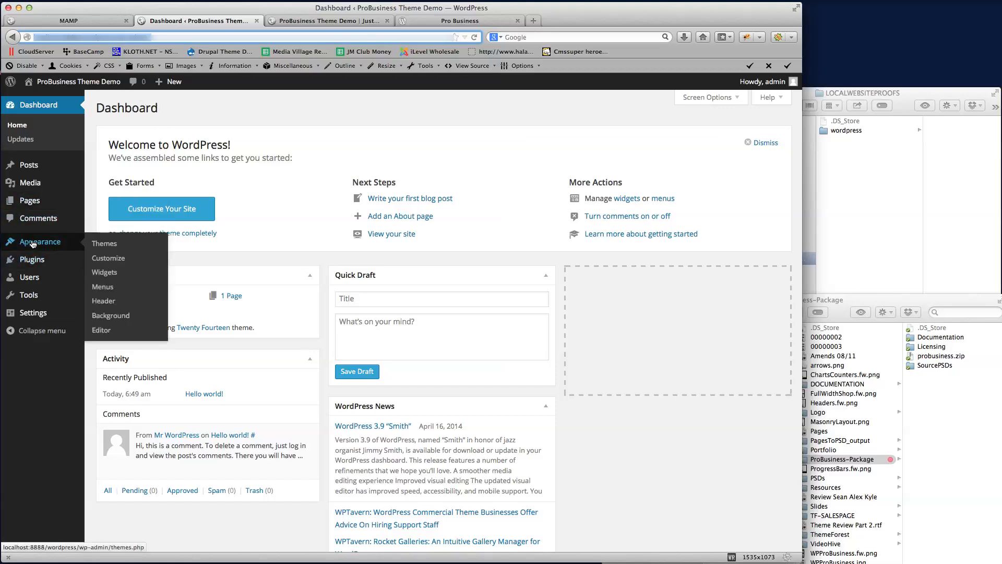
left_click(107, 246)
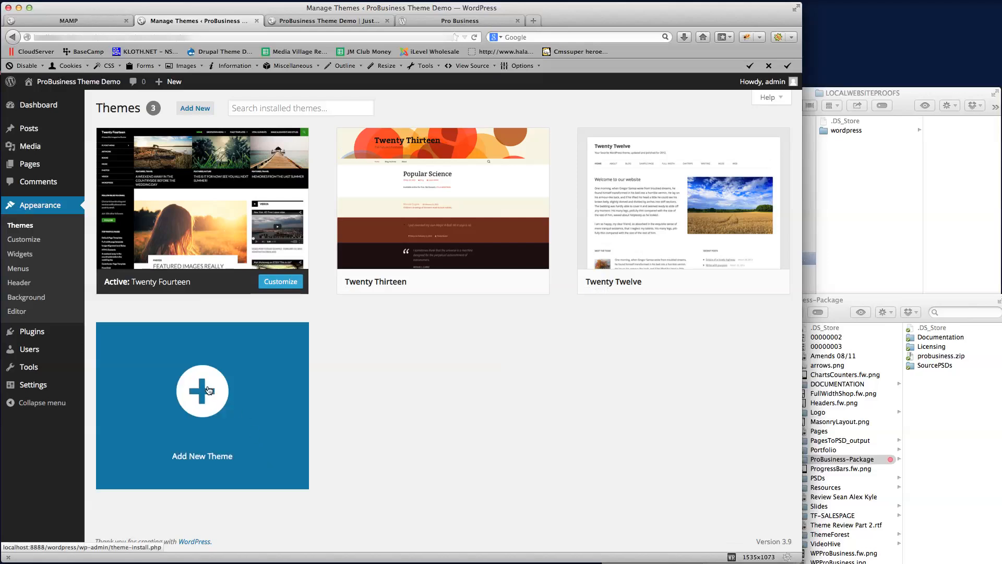
left_click(208, 393)
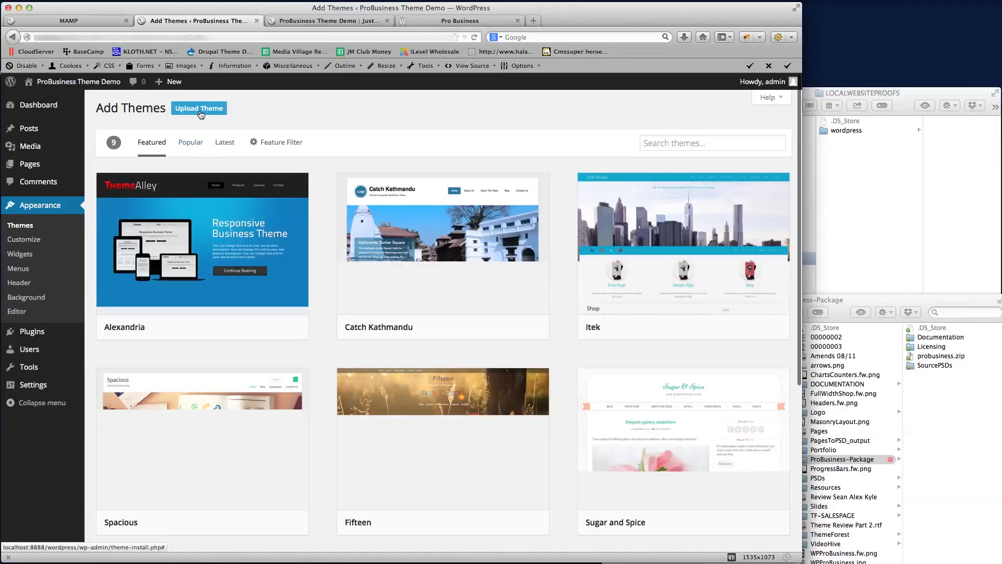
left_click(201, 112)
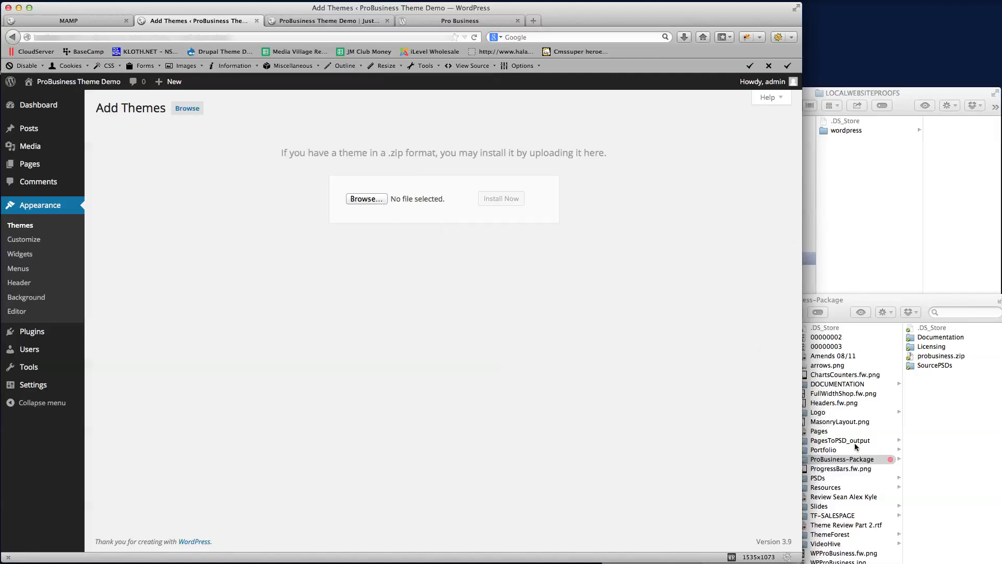
Supply probusiness.zip from the ProBusiness-Package folder as the theme file to upload.
left_click(935, 412)
left_click(940, 357)
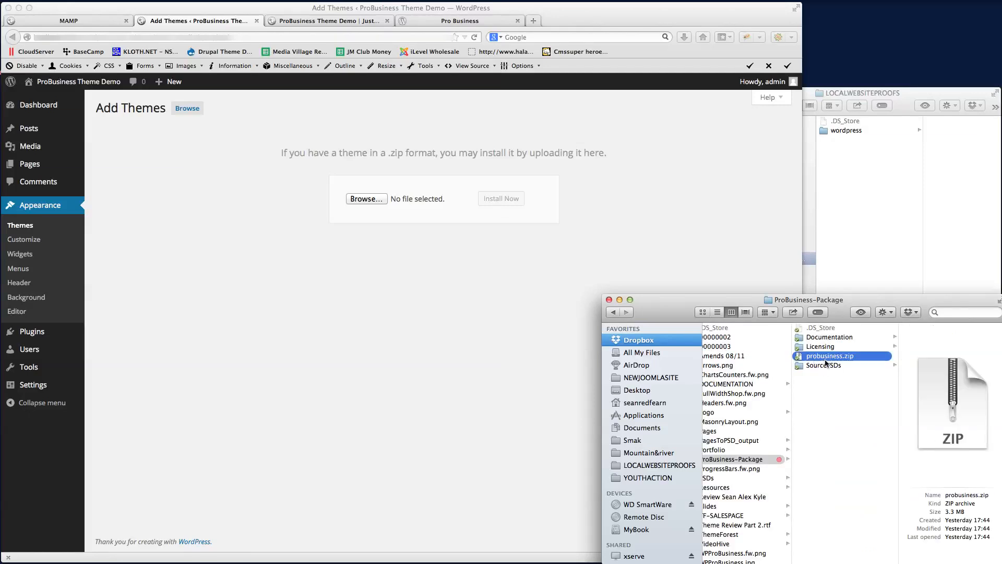
left_click_drag(831, 358, 412, 198)
left_click(419, 267)
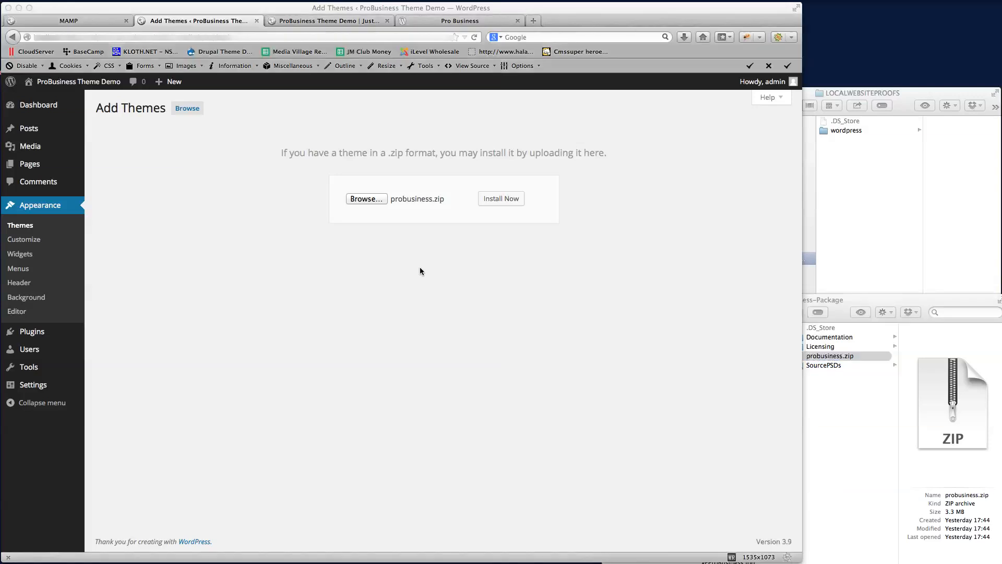
left_click(367, 199)
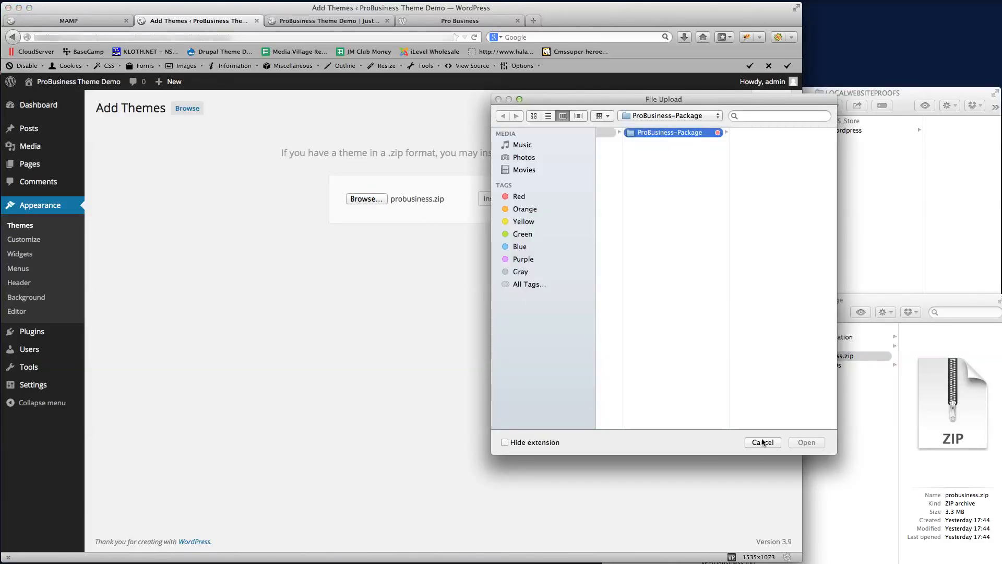
left_click(763, 442)
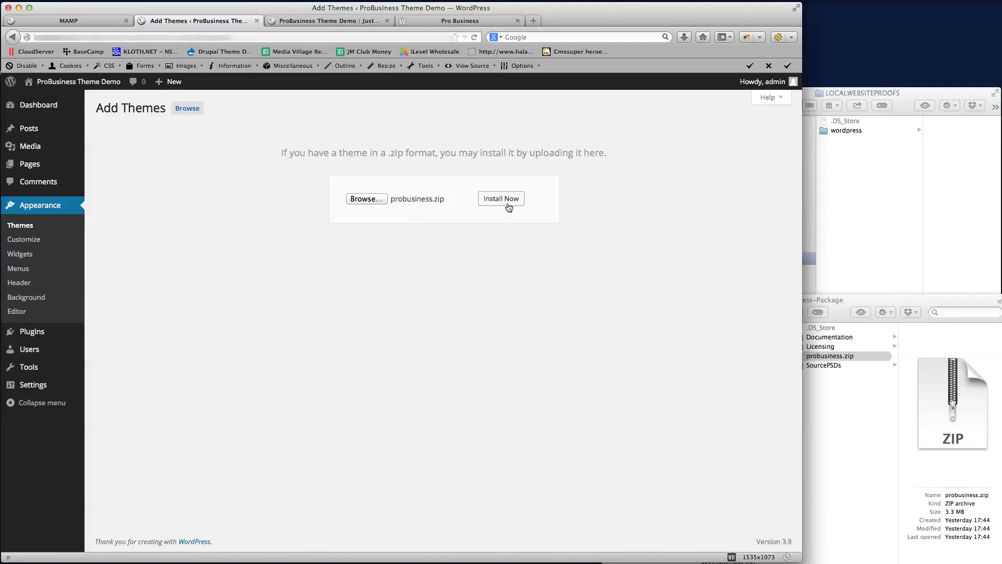
Install the theme from probusiness.zip and activate it, looking over its General Settings.
left_click(507, 205)
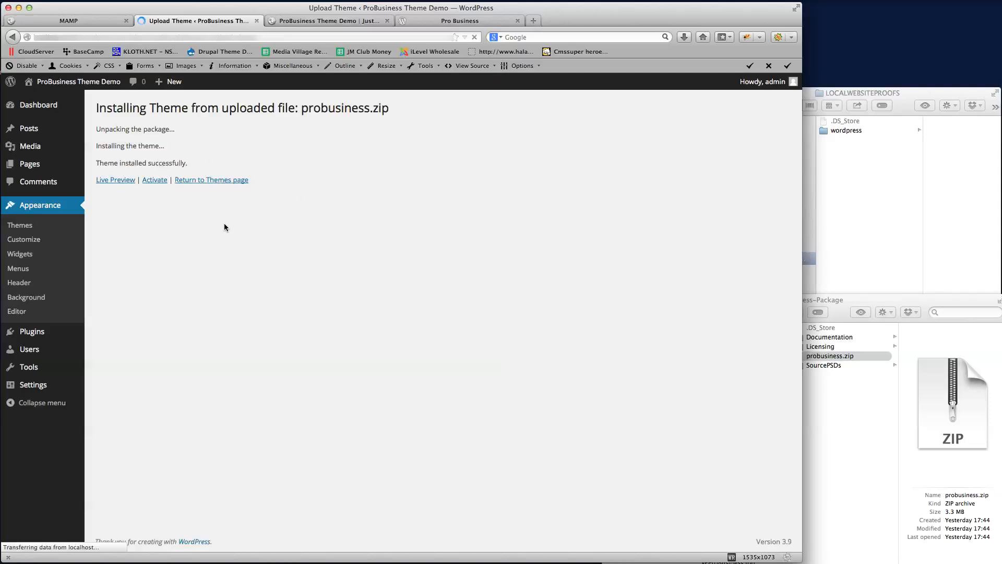
left_click(154, 182)
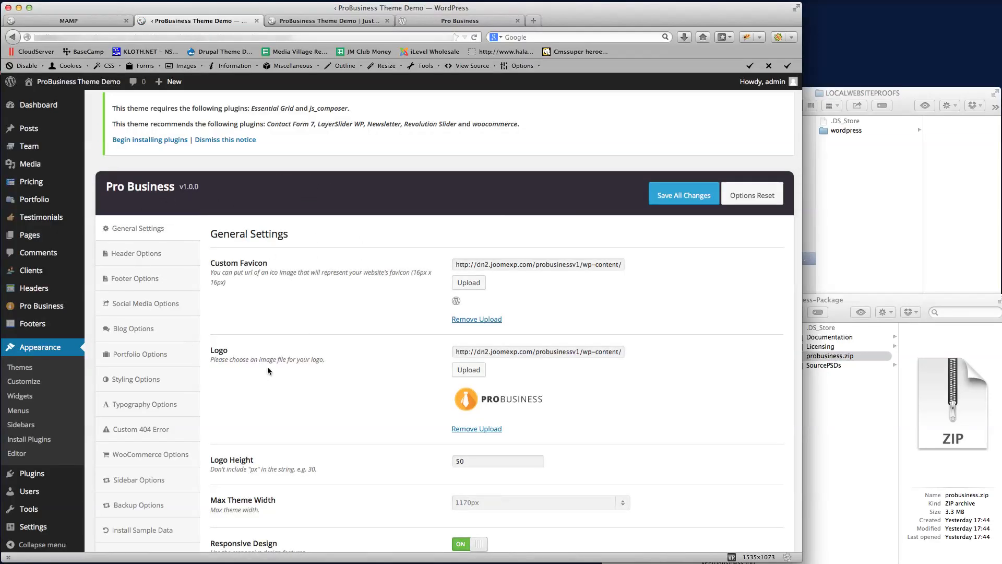
scroll(326, 240, "down", 15)
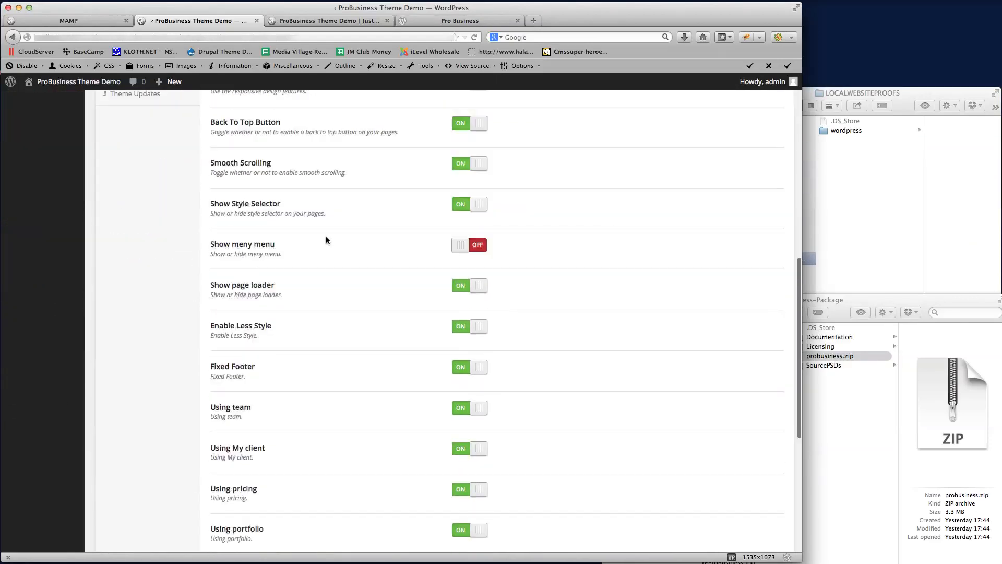
scroll(326, 240, "up", 15)
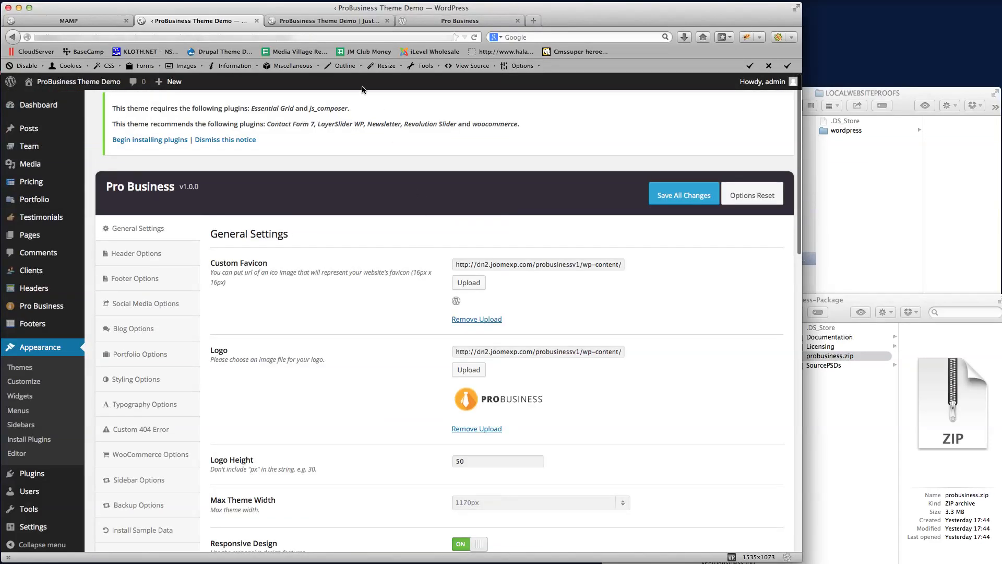
Reload the local WordPress site's front page to check it with the newly activated theme.
left_click(326, 21)
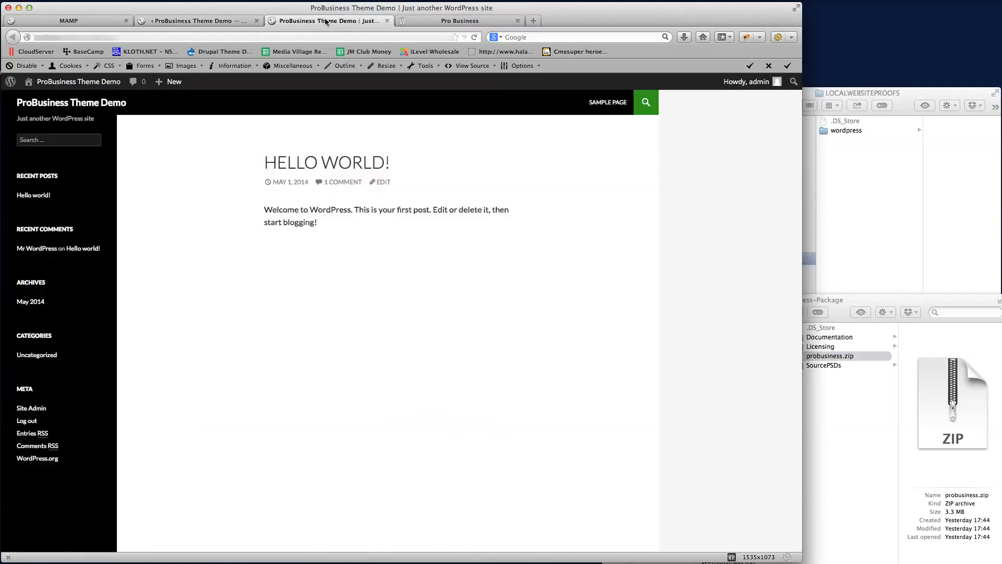
left_click(130, 35)
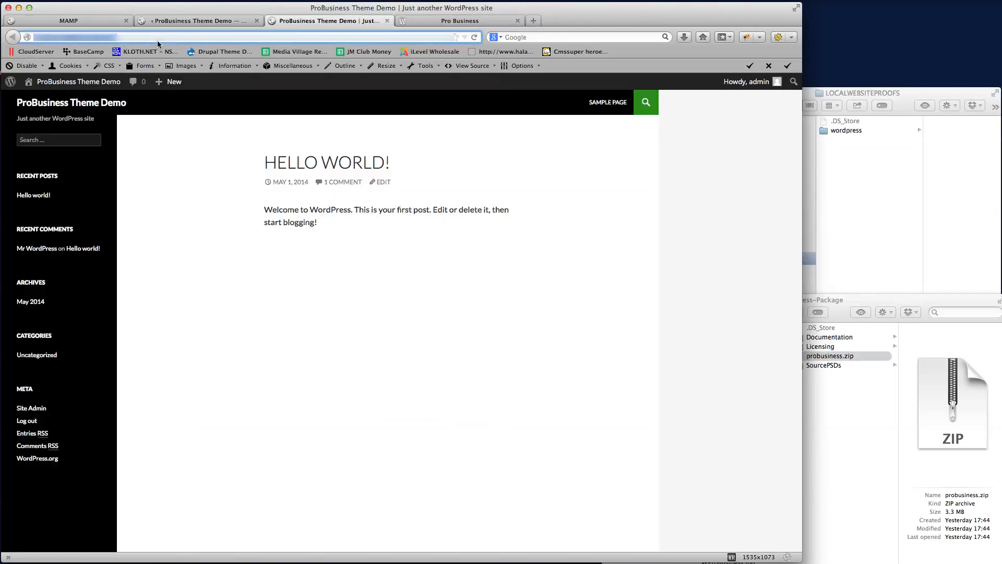
key("Return")
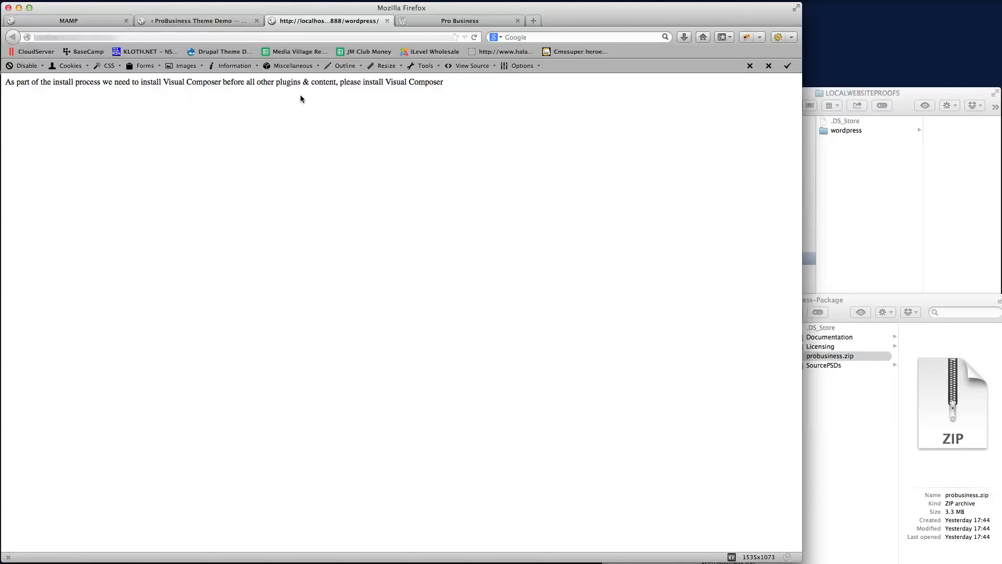
Bulk-install all of the theme's required and recommended plugins, from Essential Grid through woocommerce.
left_click(208, 21)
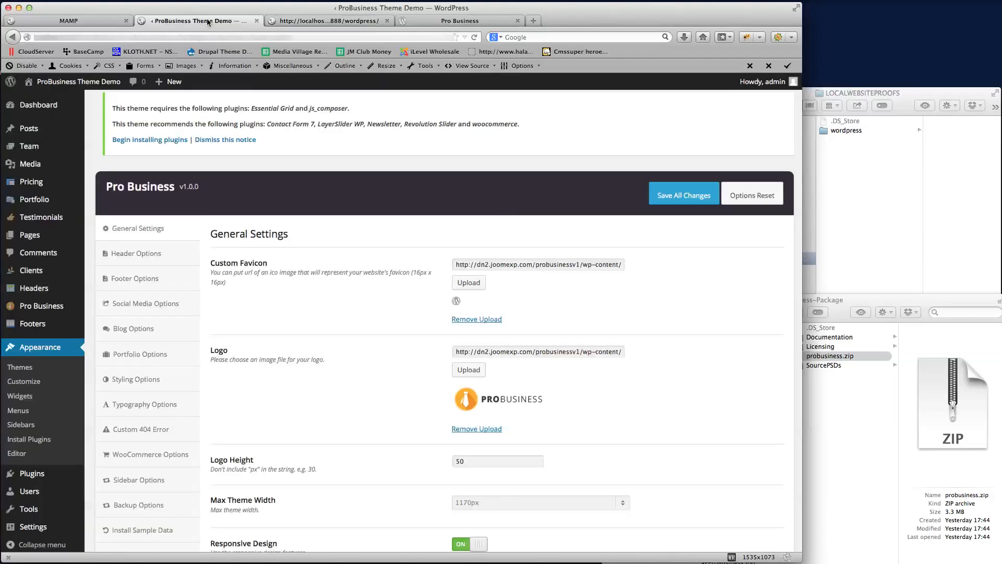
left_click(147, 140)
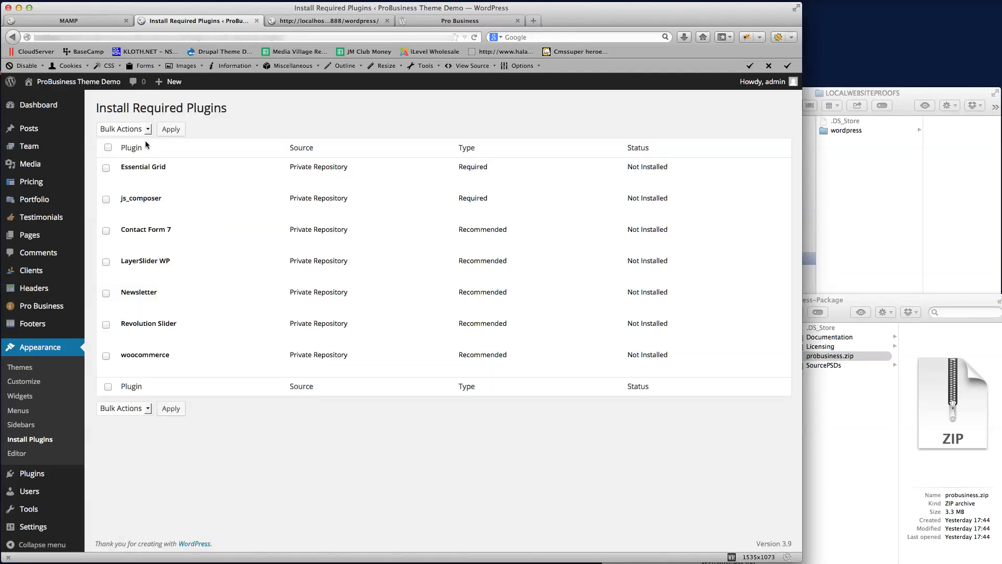
left_click(108, 148)
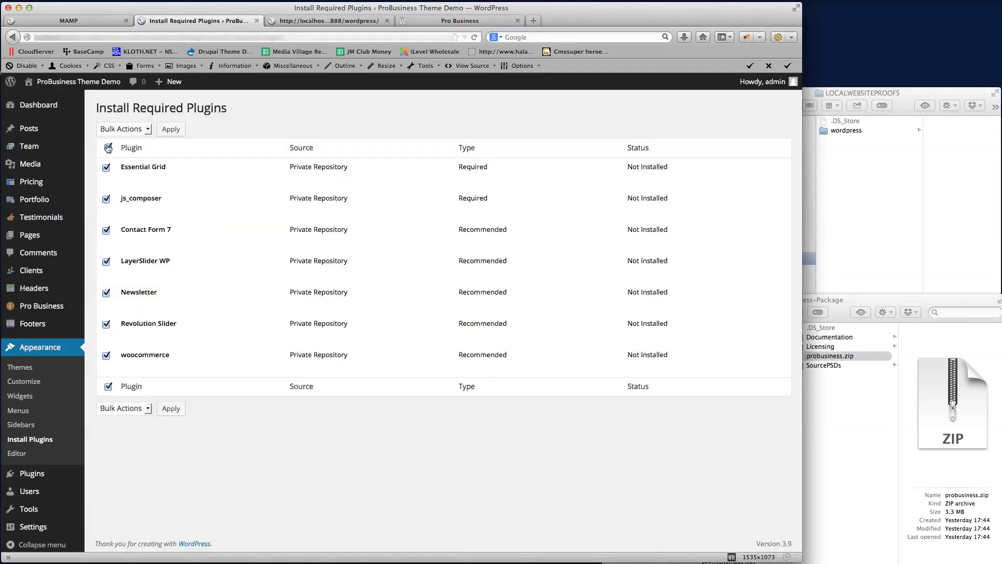
left_click(142, 129)
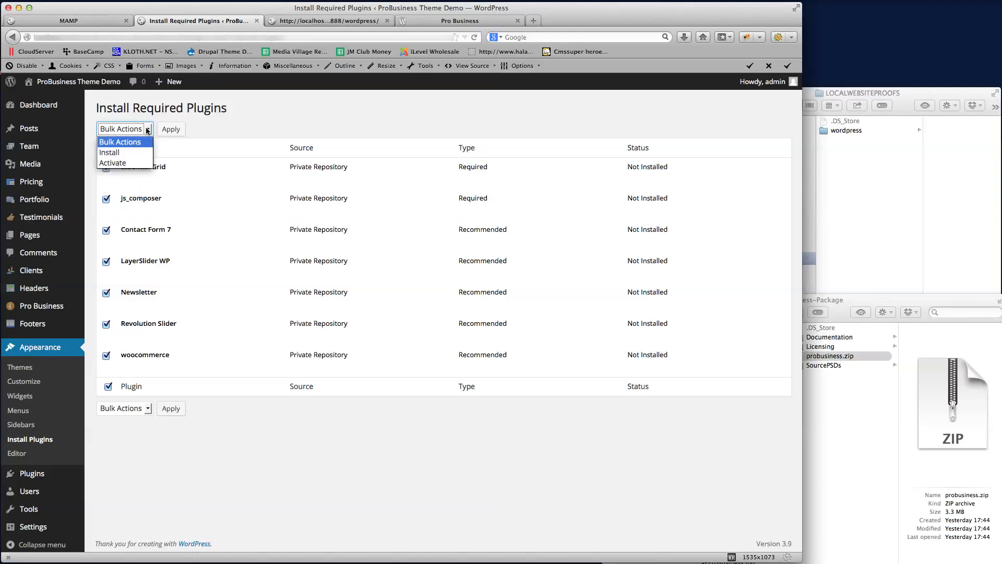
left_click(114, 153)
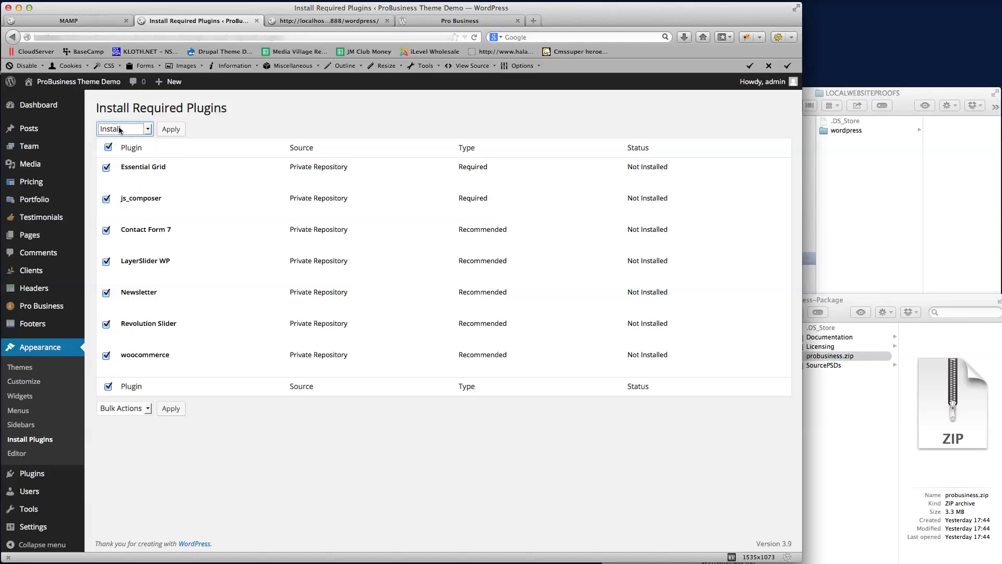
left_click(171, 130)
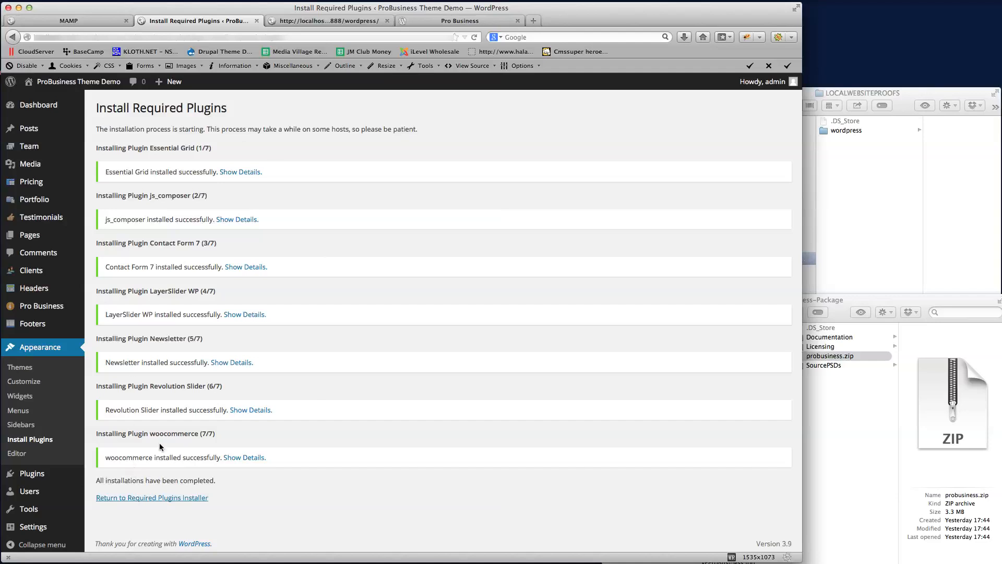
Reload the local site's front page to check how it renders with the theme plugins installed.
left_click(319, 20)
left_click(155, 34)
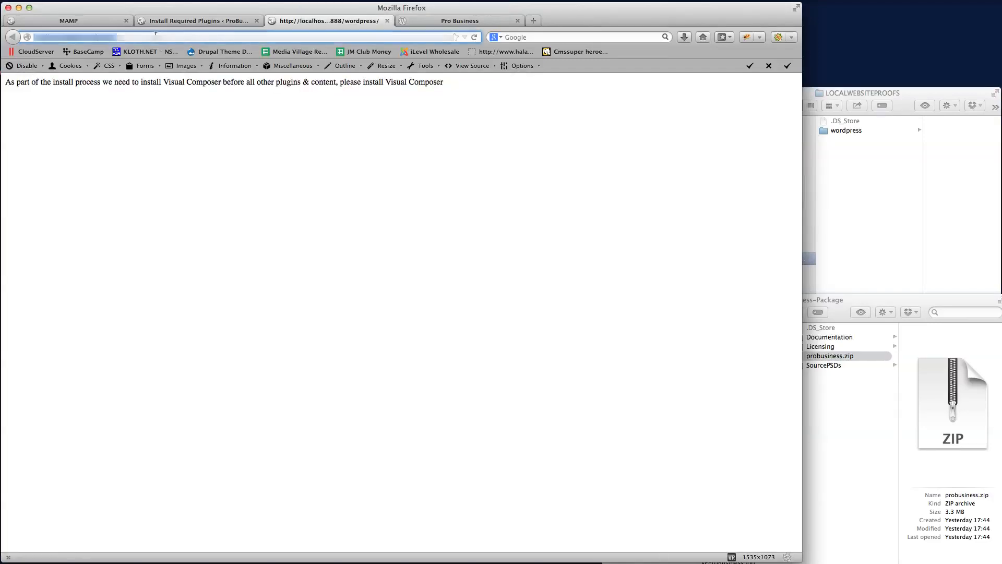
key("Return")
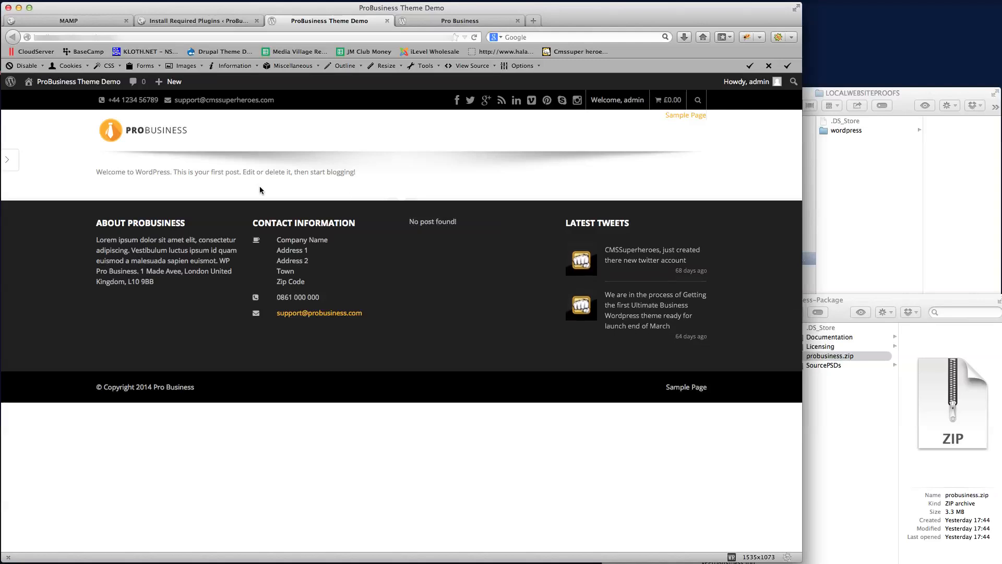
Install the Pro Business theme's sample data from its theme options in the site admin and confirm the import.
left_click(203, 20)
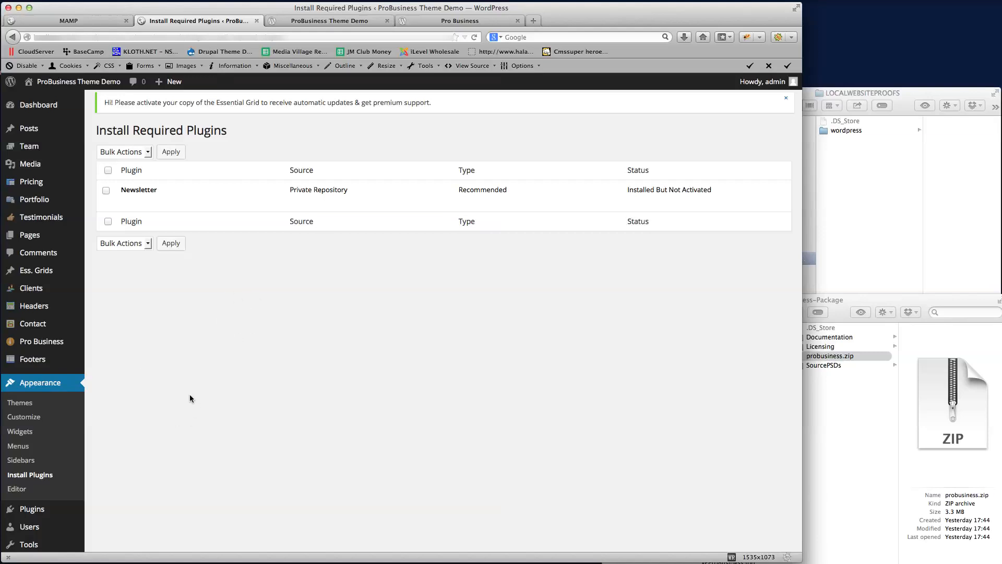
left_click(41, 344)
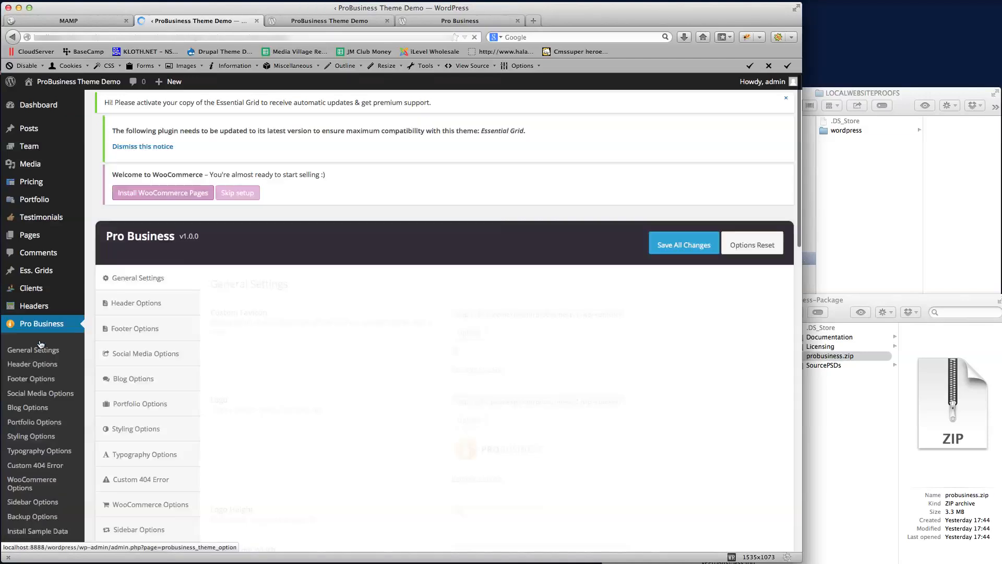
scroll(373, 313, "down", 3)
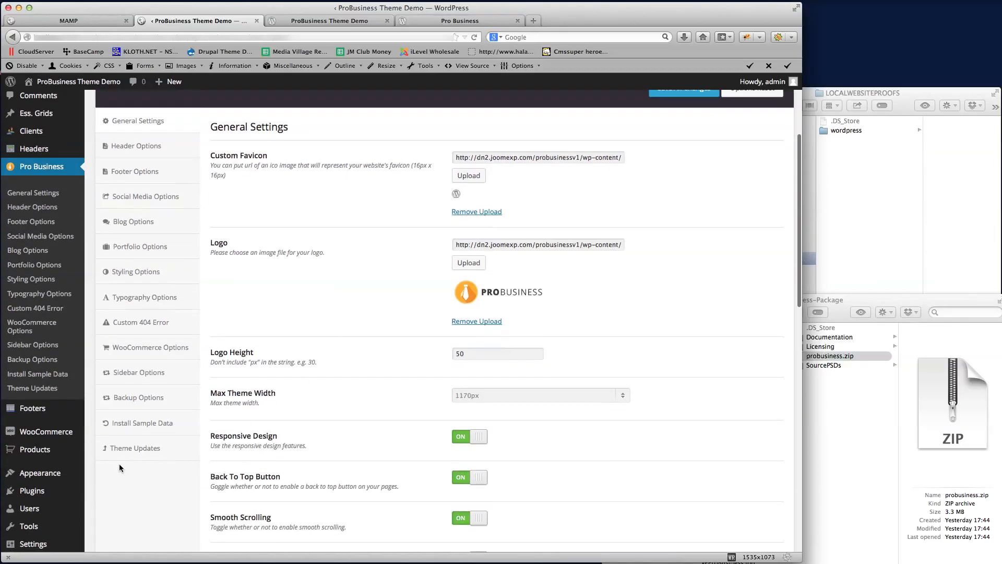
left_click(141, 426)
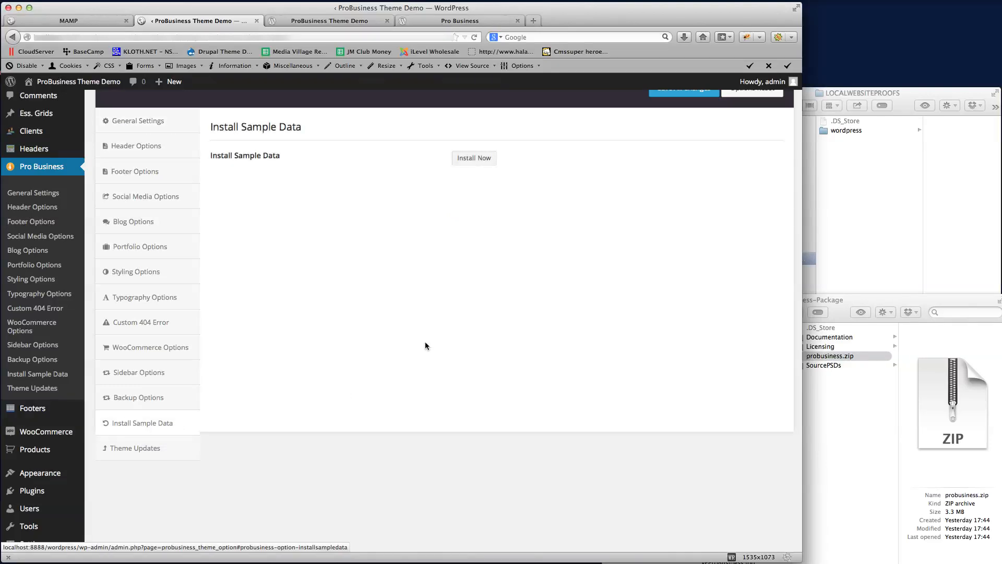
scroll(425, 345, "up", 3)
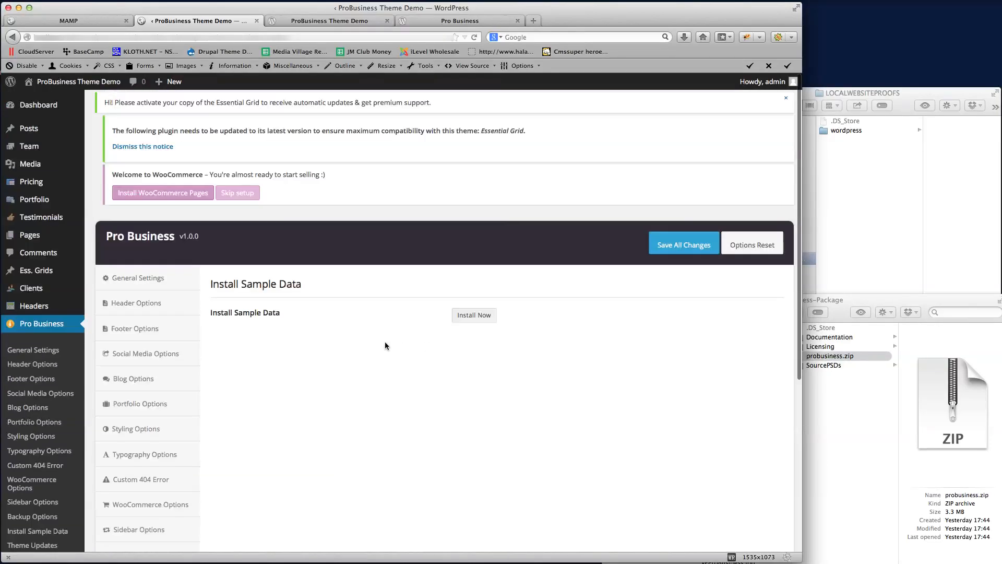
left_click(475, 317)
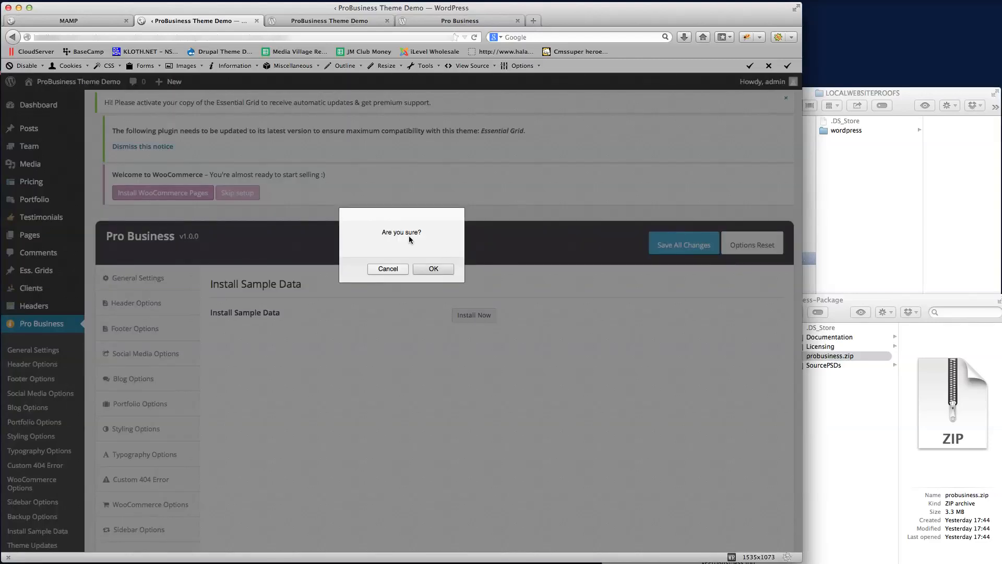
left_click(432, 269)
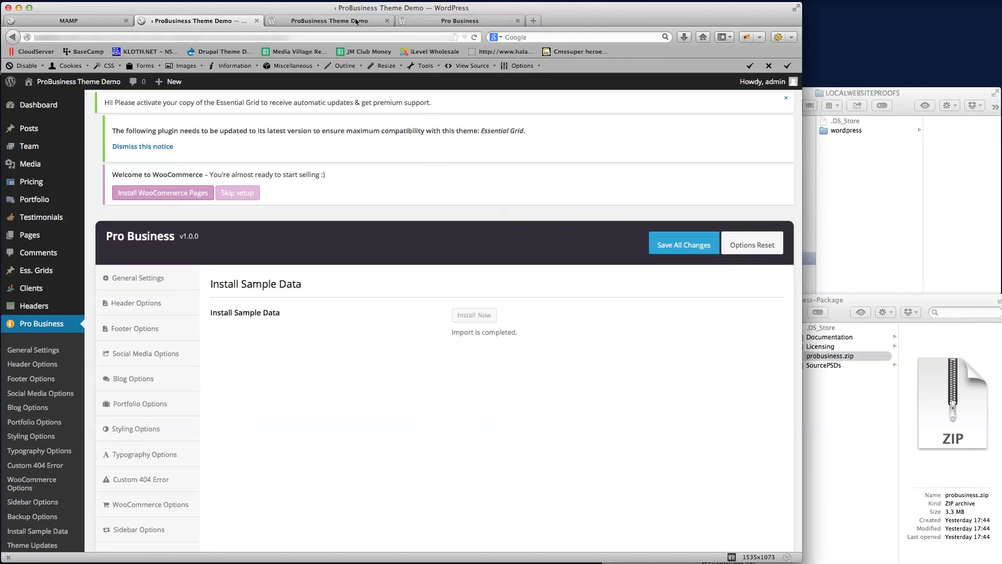
Reload the local site's front page to check it after the sample data import.
left_click(339, 21)
left_click(187, 38)
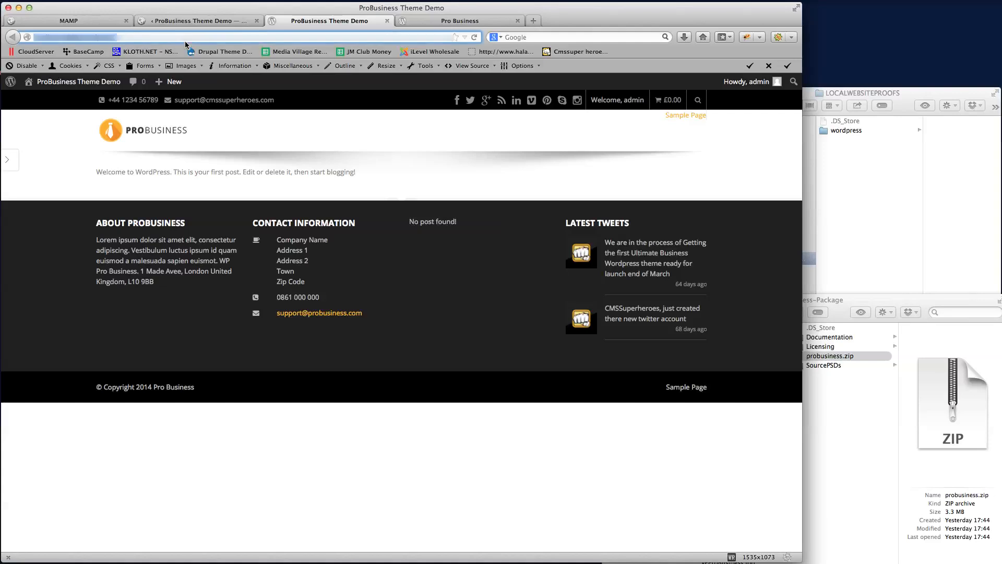
key("Return")
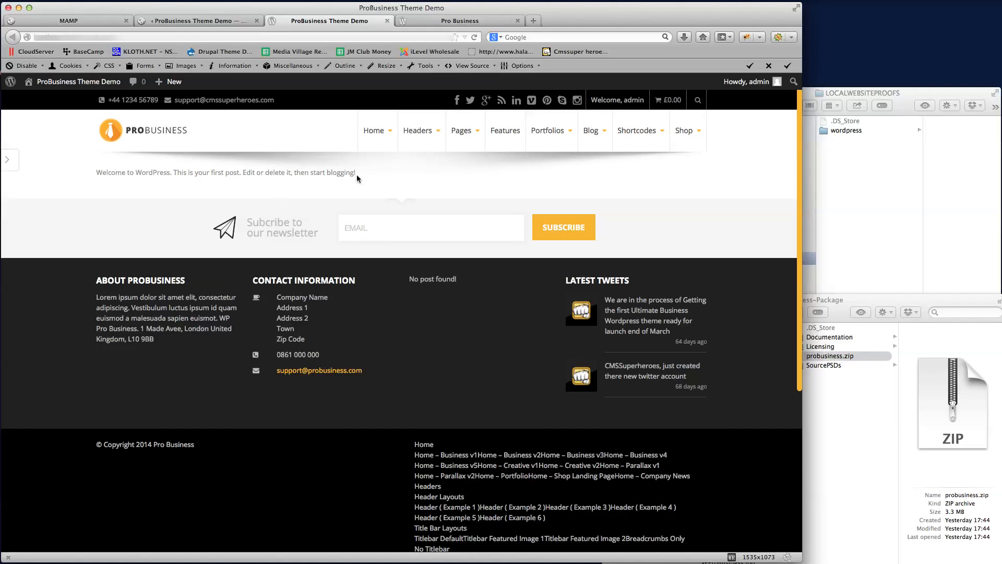
Set the Reading Settings to display a static front page using the Home page, and save the changes.
left_click(217, 21)
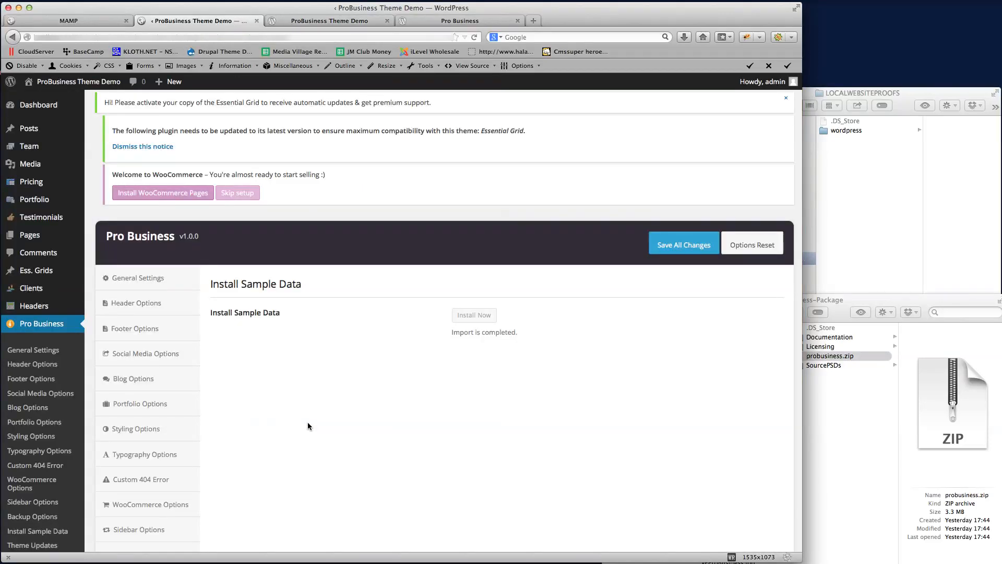
scroll(57, 355, "down", 5)
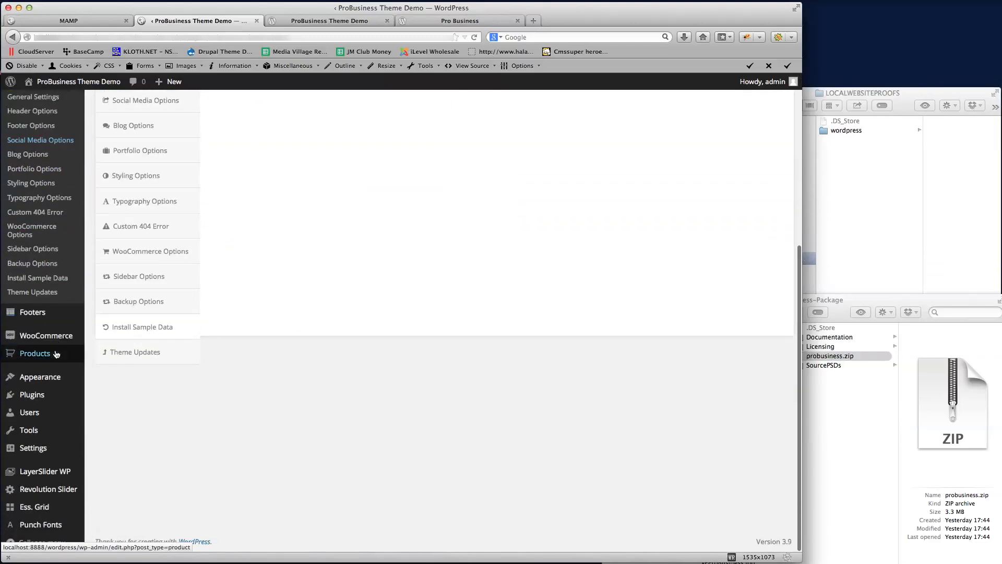
mouse_move(67, 449)
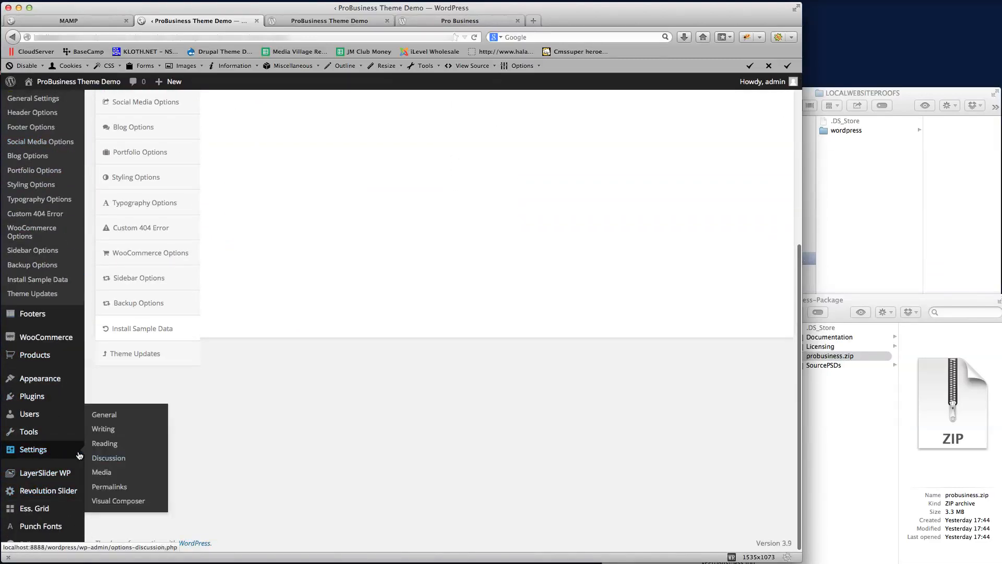
left_click(106, 444)
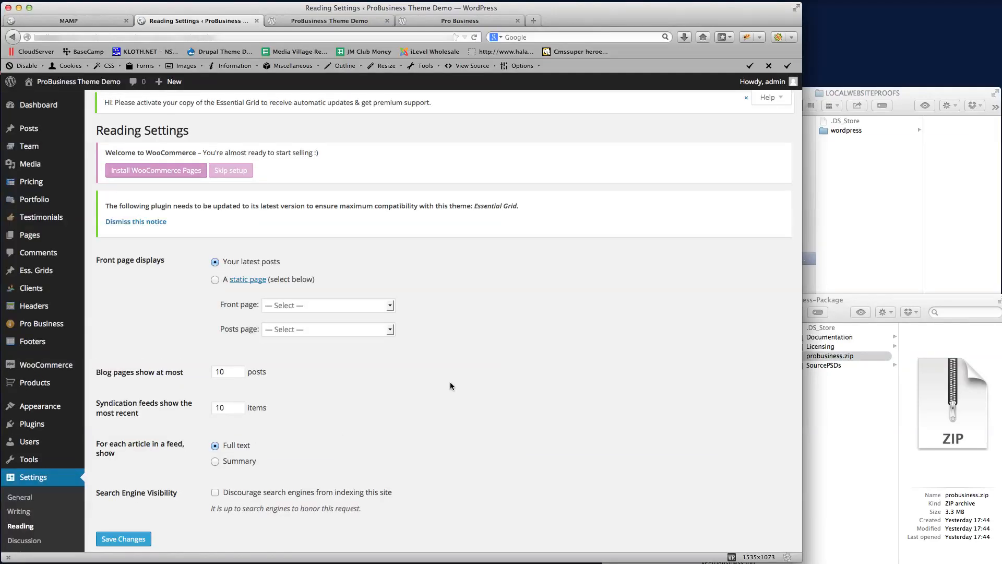
left_click(215, 280)
left_click(303, 310)
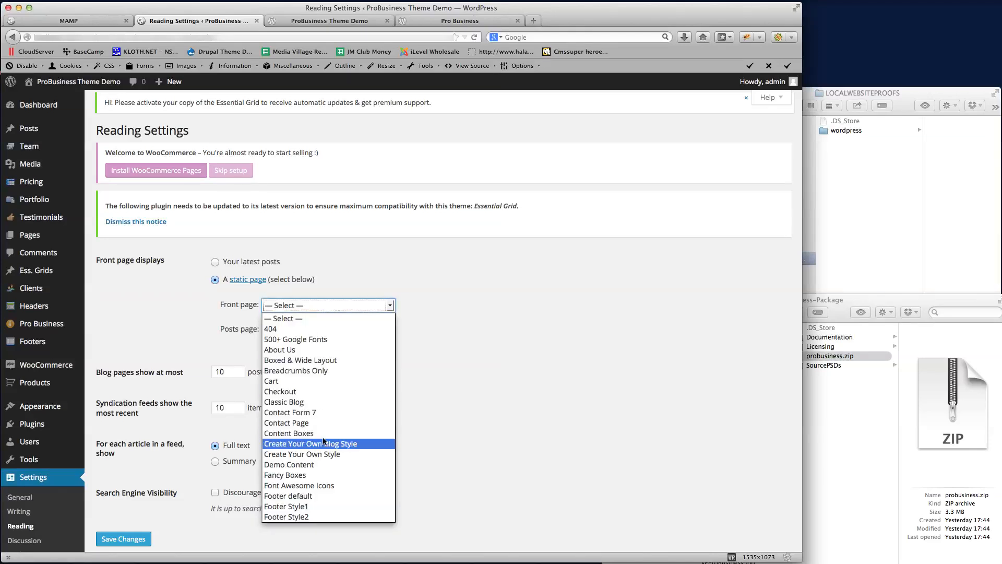
scroll(323, 437, "down", 5)
scroll(323, 437, "down", 2)
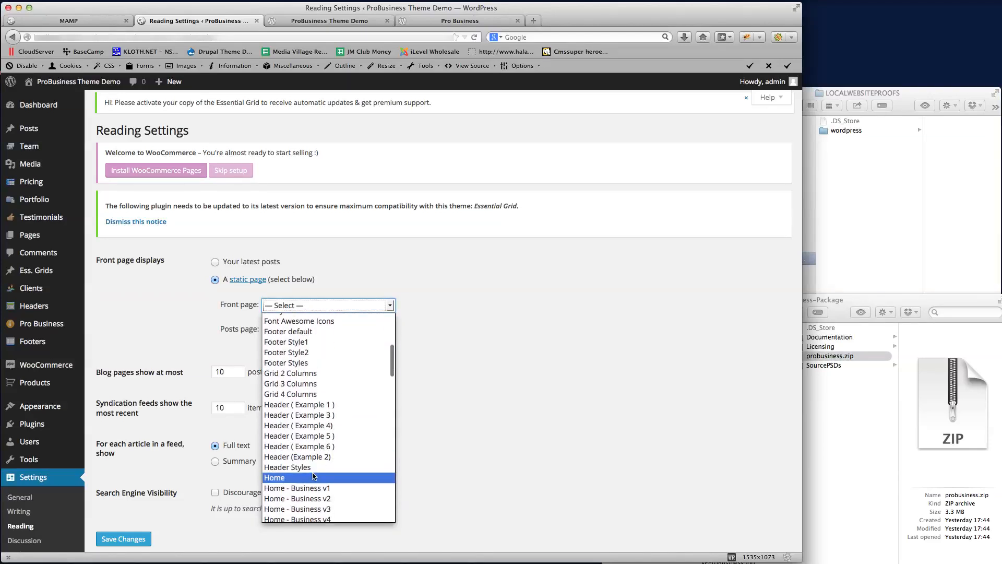
left_click(278, 478)
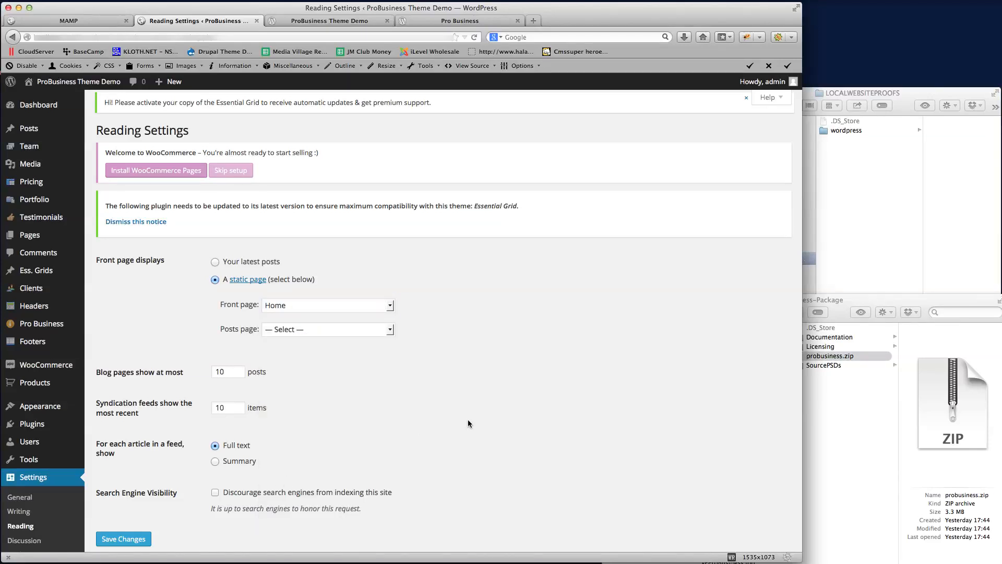
left_click(127, 539)
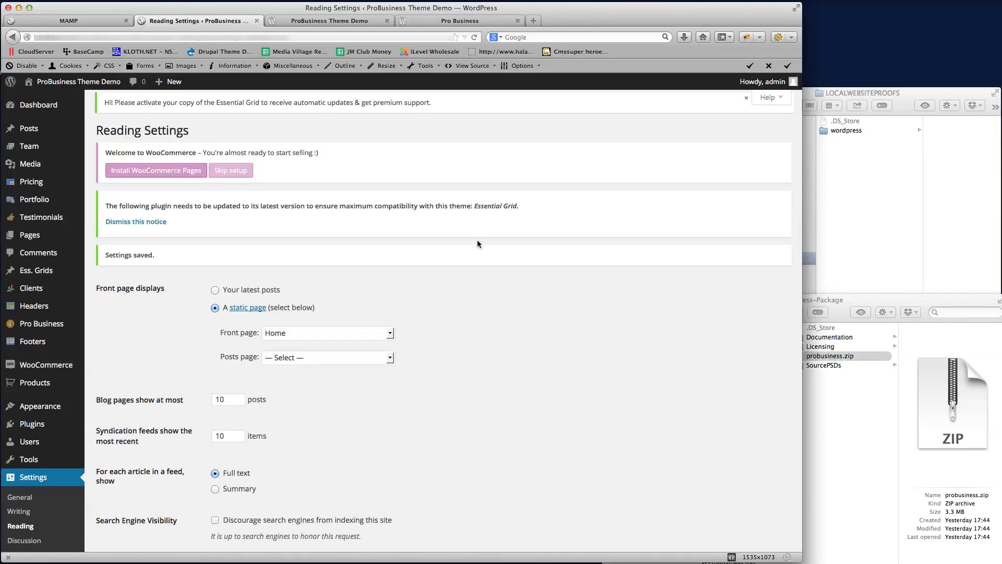
Reload the local front page and look through all its sections, from the feature columns down to the footer.
left_click(329, 22)
left_click(139, 37)
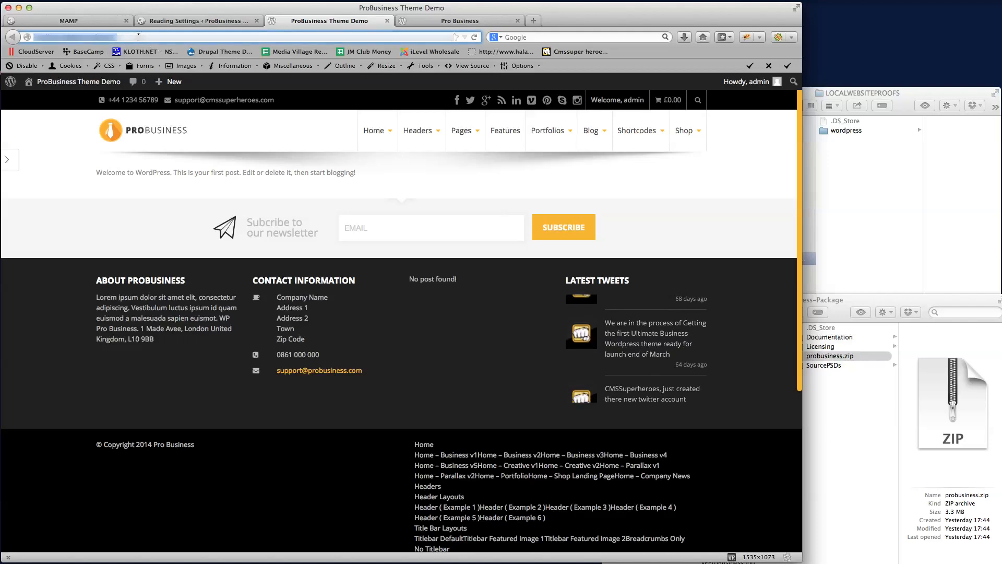
key("Return")
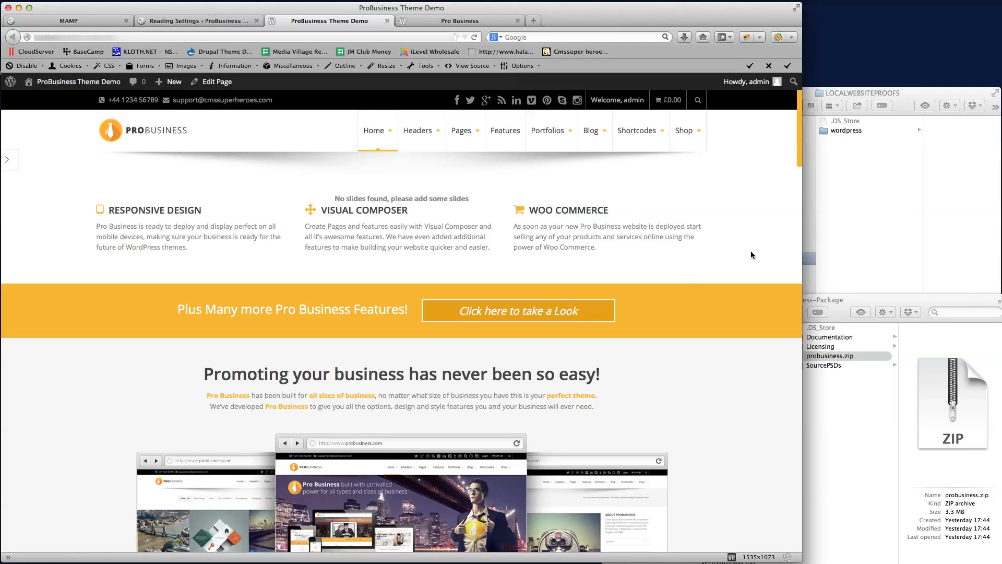
scroll(750, 252, "down", 12)
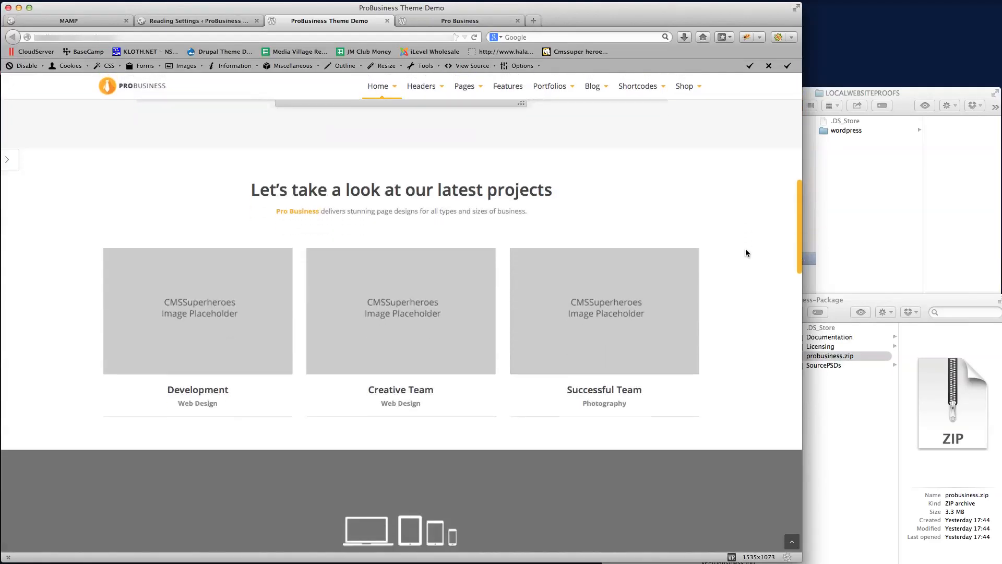
scroll(745, 252, "down", 3)
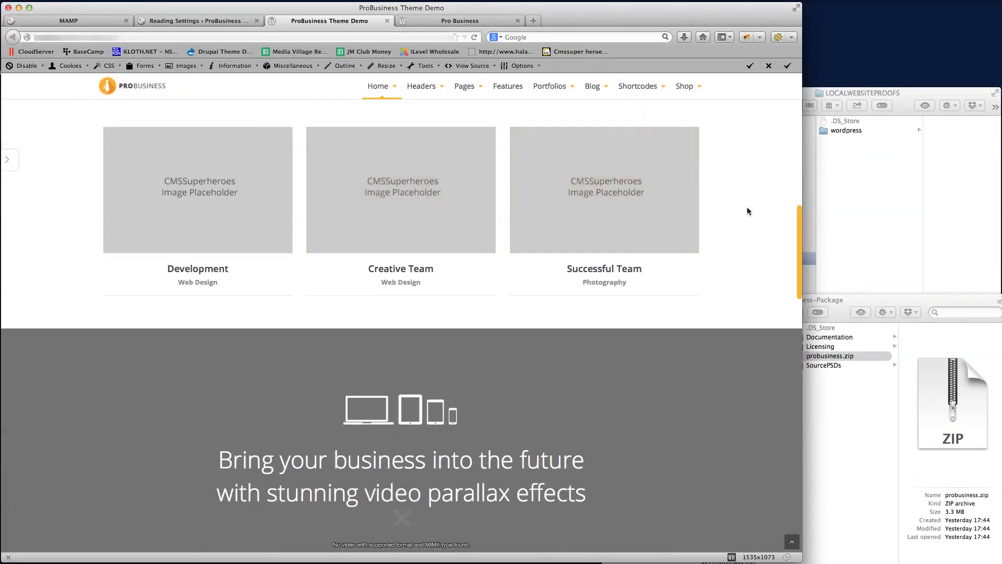
scroll(747, 211, "down", 6)
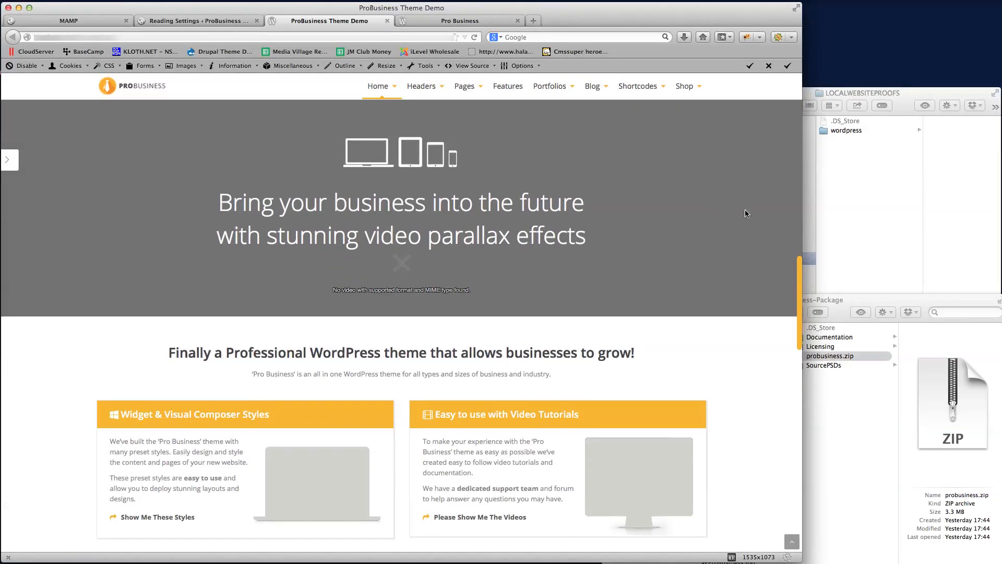
scroll(750, 236, "down", 11)
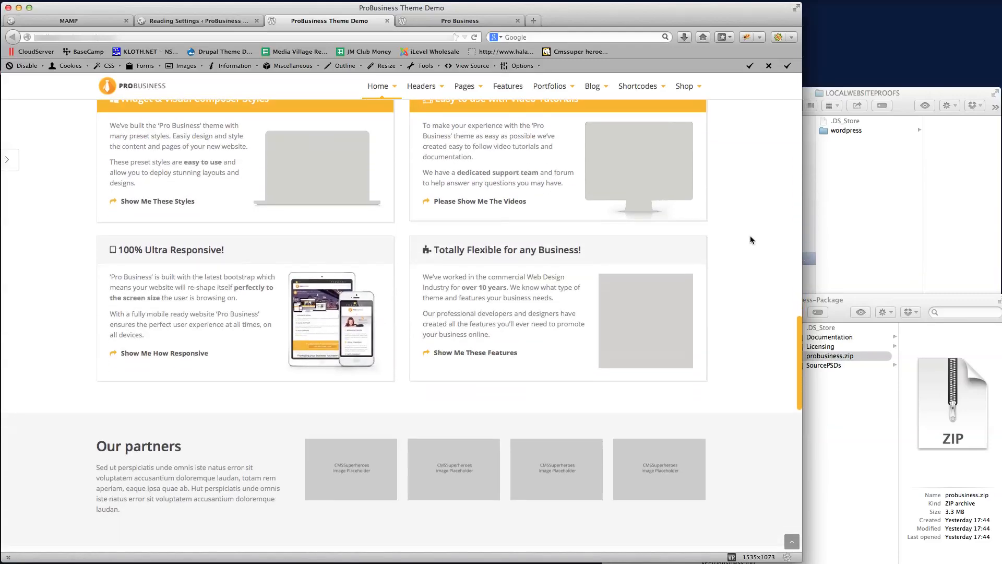
scroll(750, 240, "down", 6)
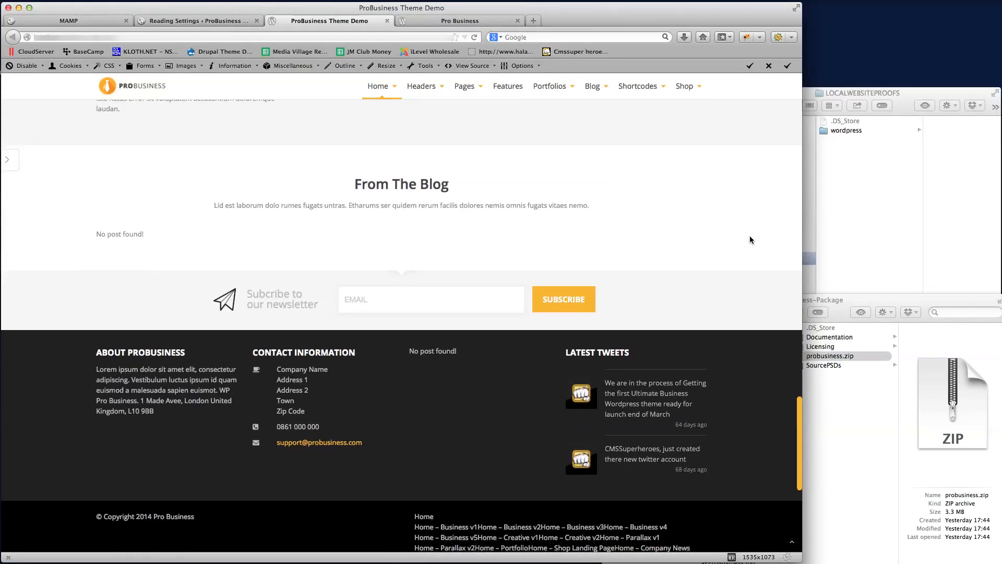
scroll(750, 236, "down", 3)
scroll(750, 237, "up", 20)
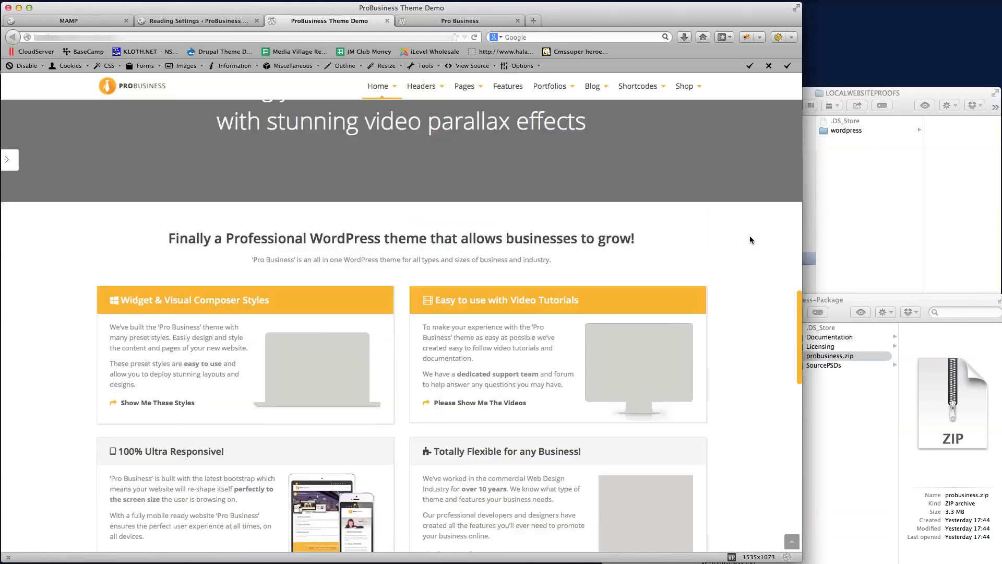
scroll(750, 240, "up", 12)
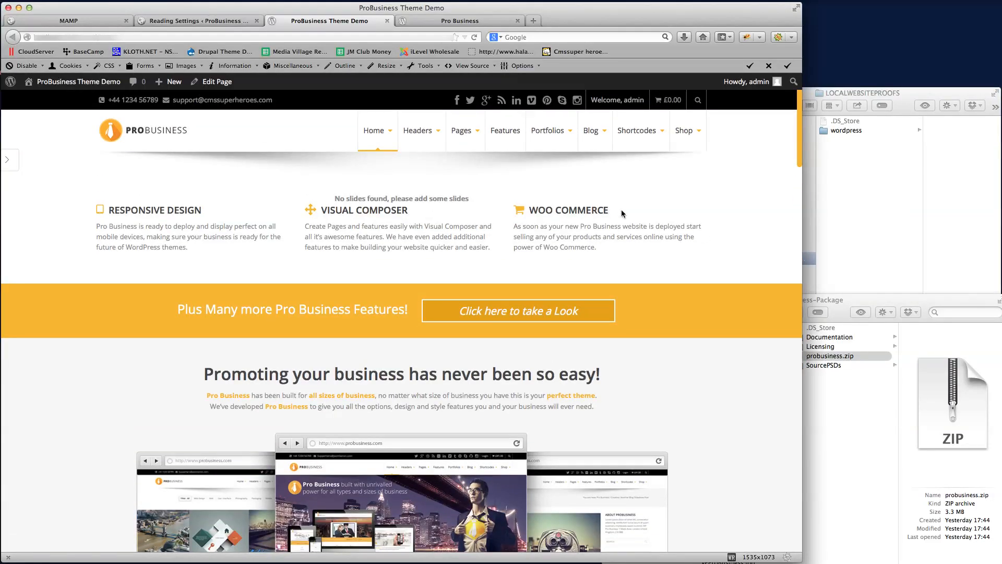
Compare the Meet The Team page on the local site with the same page on the Pro Business online demo.
mouse_move(463, 141)
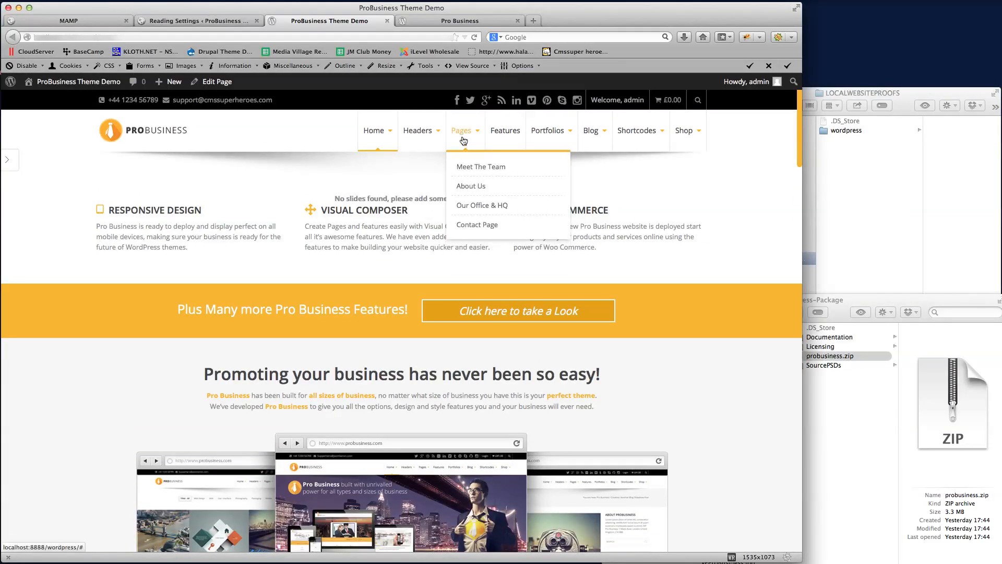
left_click(468, 167)
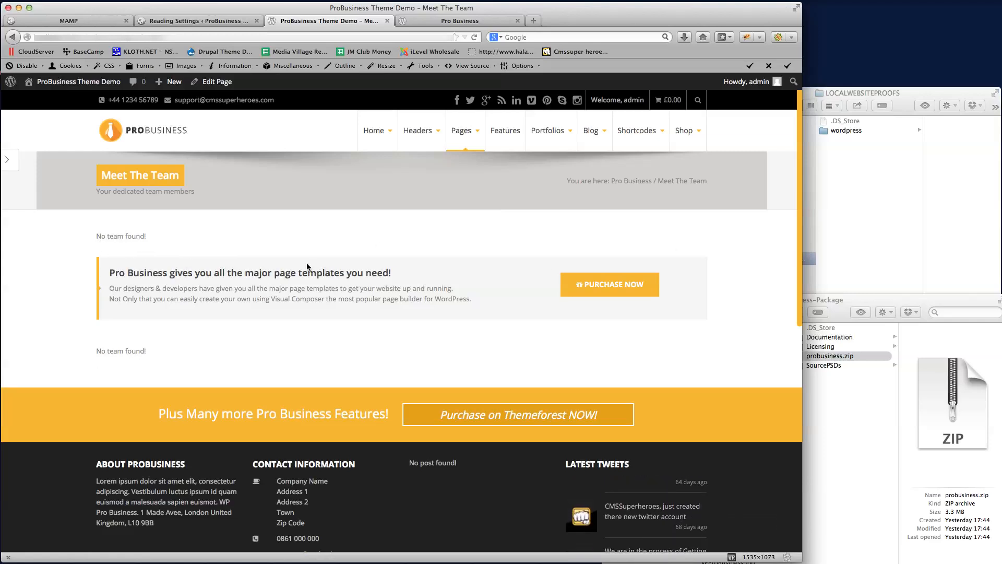
left_click(440, 20)
mouse_move(464, 114)
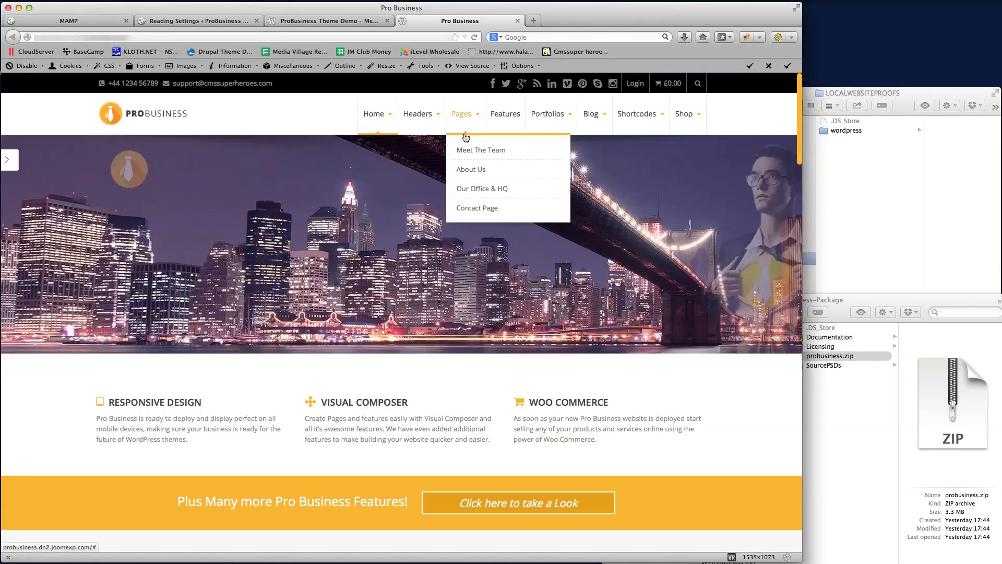
left_click(476, 151)
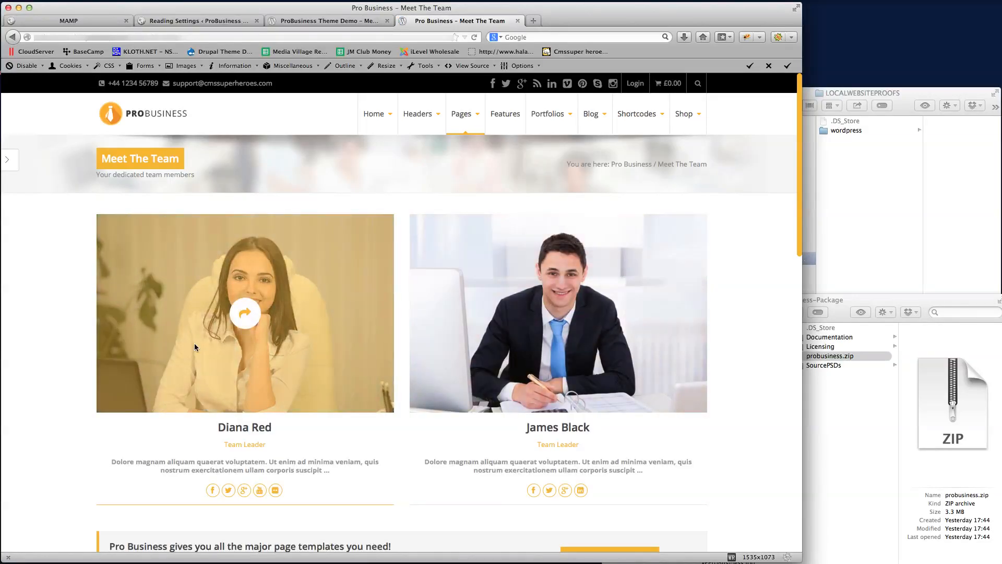
scroll(735, 277, "down", 5)
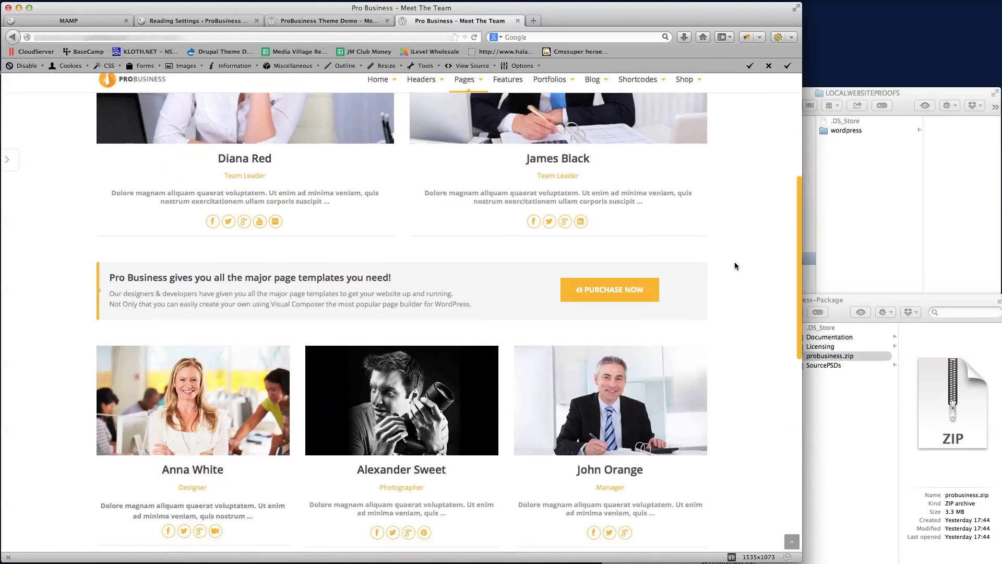
scroll(734, 263, "down", 3)
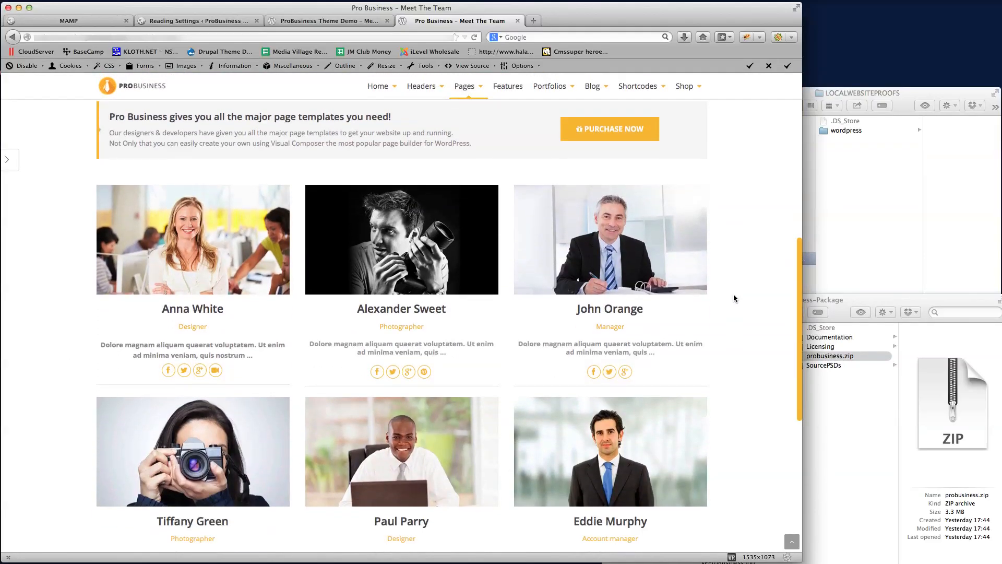
scroll(738, 333, "down", 4)
scroll(739, 334, "up", 12)
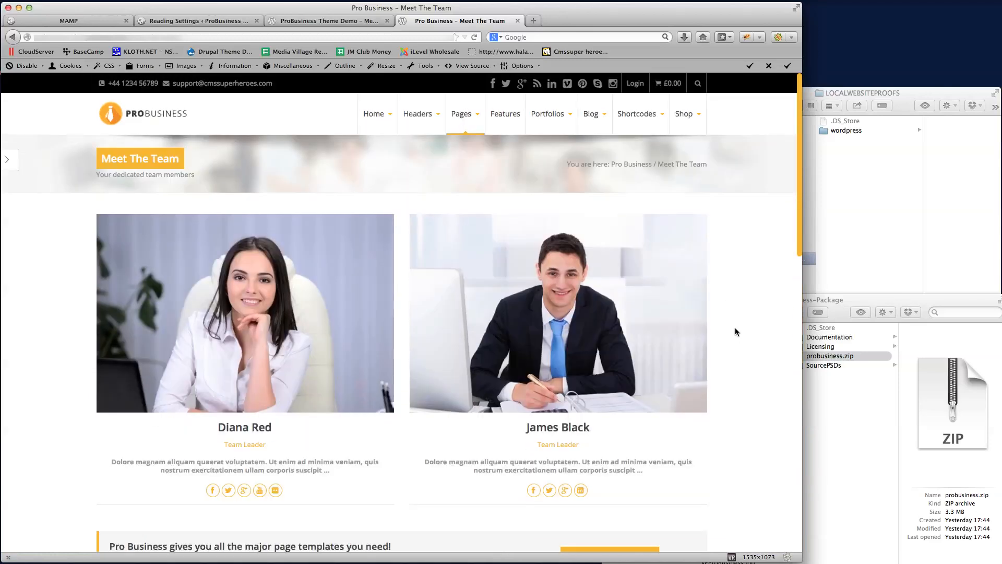
Open the local site's Meet The Team page for editing in the Visual Composer backend editor.
left_click(326, 21)
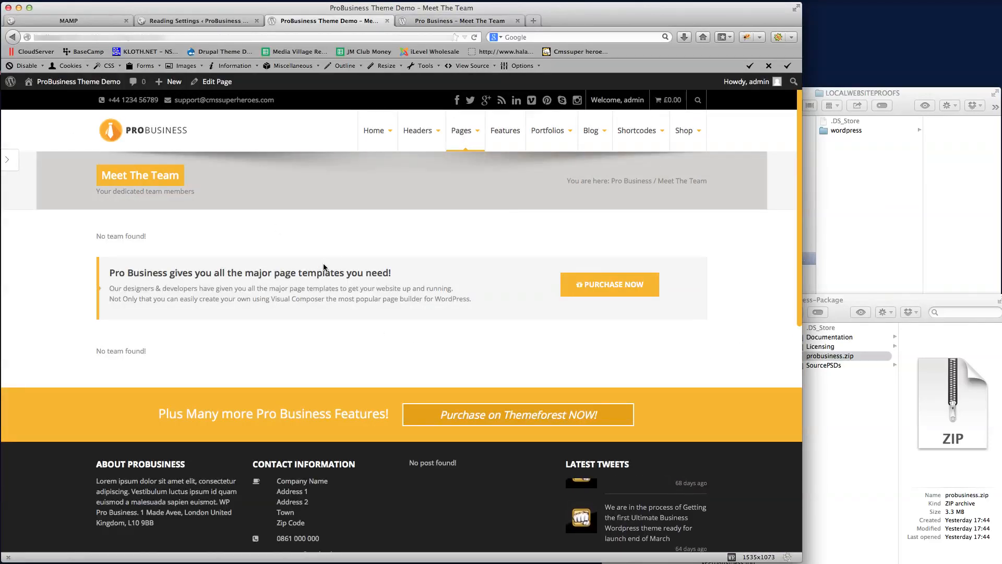
left_click(215, 83)
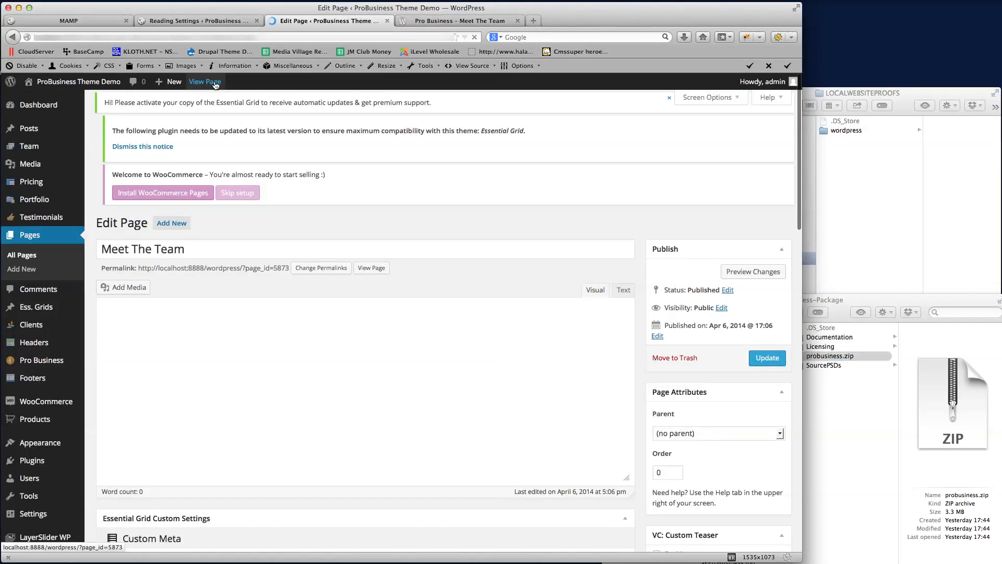
scroll(546, 228, "down", 2)
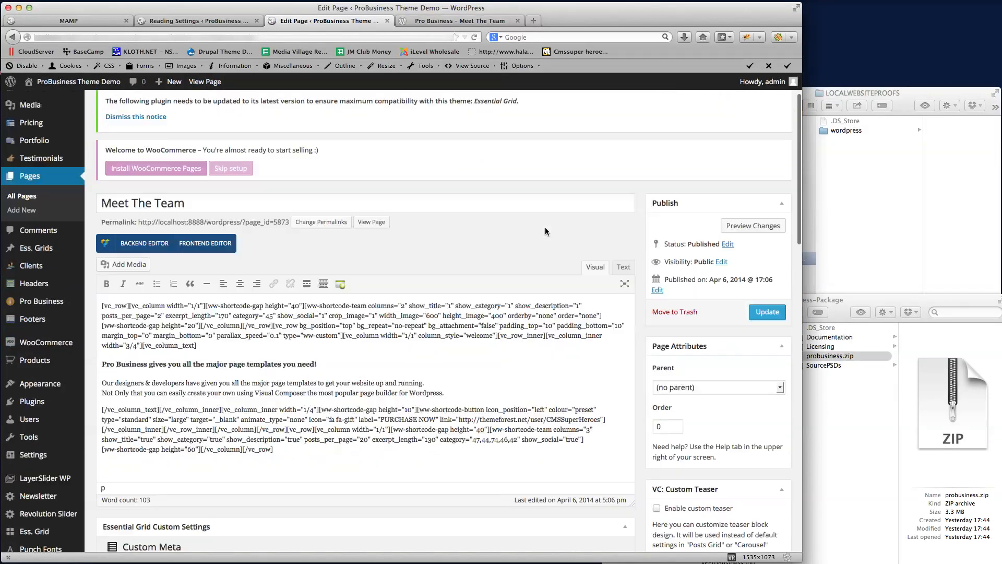
left_click(142, 244)
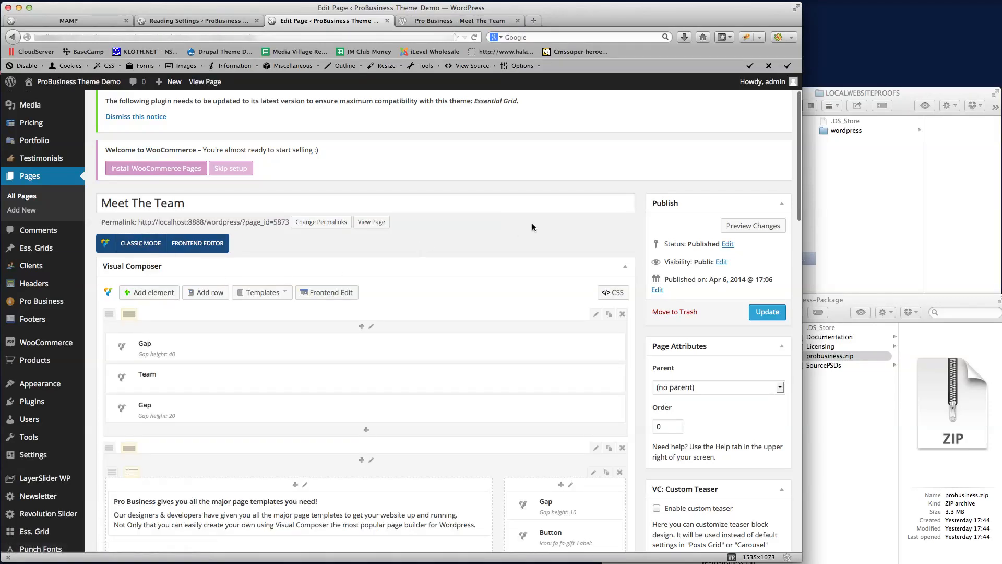
Edit the upper Team element to include the Creative Team, Account manager, Manager, Designer, Team Leader and Photographer categories, and save it.
scroll(531, 224, "down", 3)
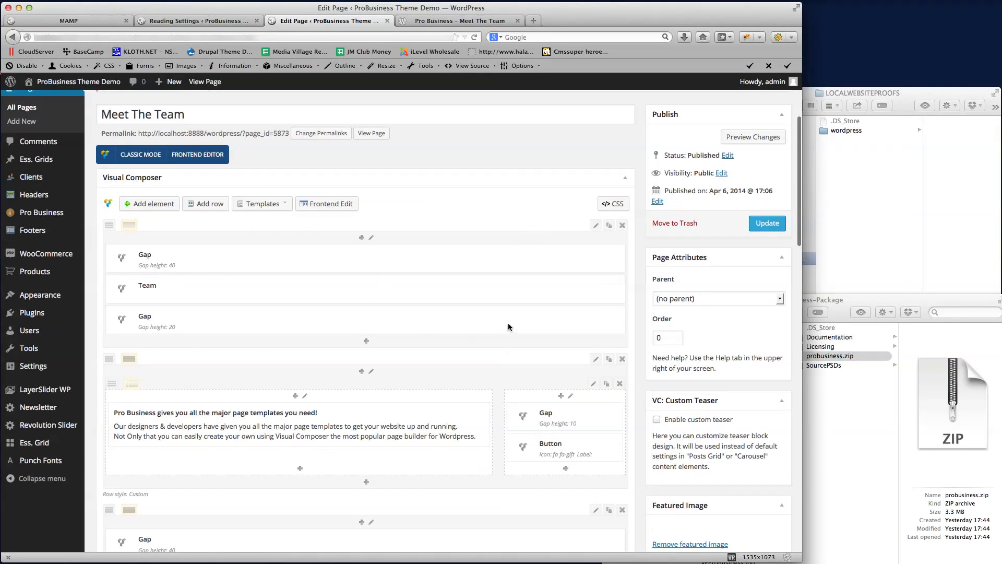
scroll(427, 353, "down", 2)
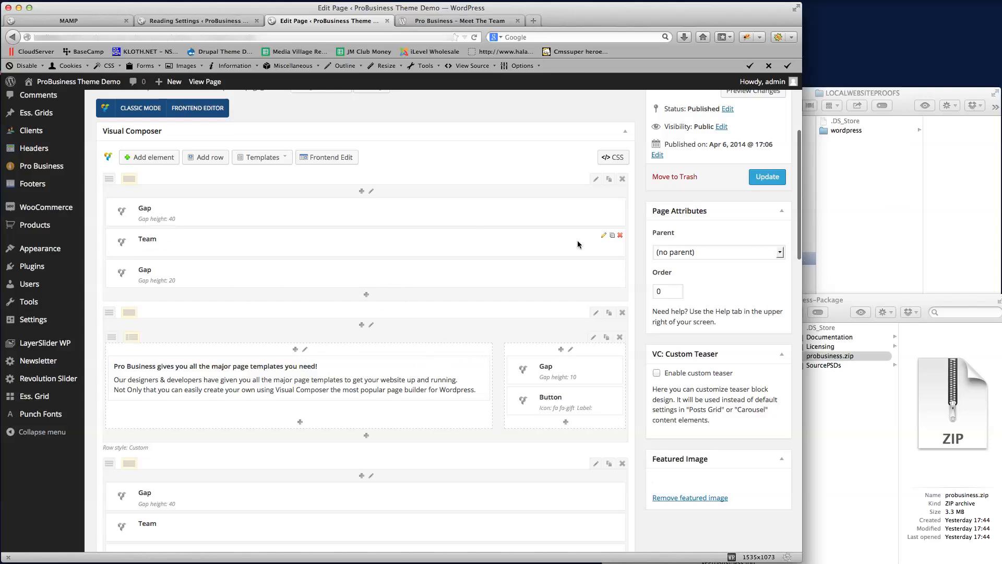
left_click(604, 236)
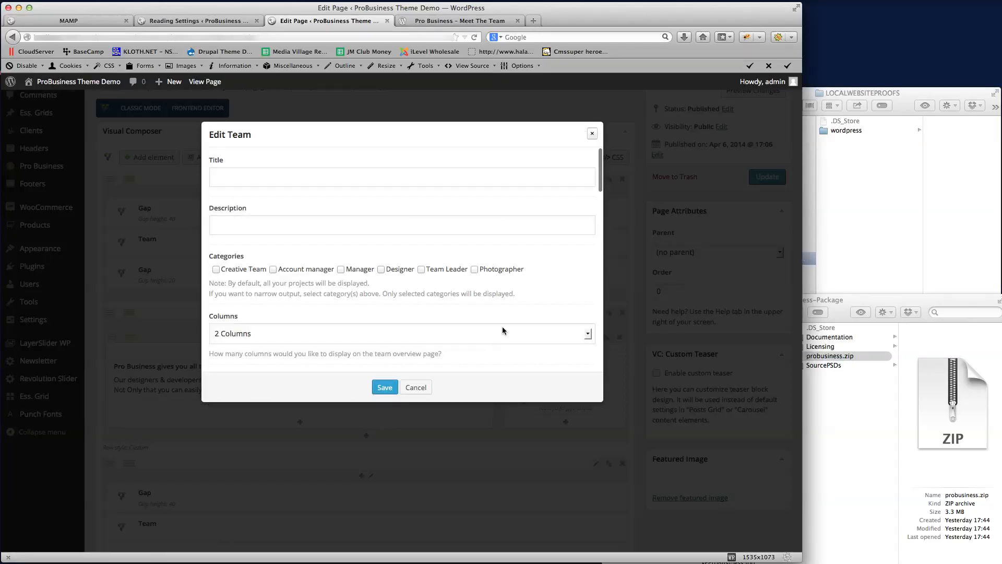
left_click(216, 269)
left_click(272, 269)
left_click(341, 268)
left_click(381, 269)
left_click(421, 269)
left_click(475, 269)
scroll(533, 277, "down", 3)
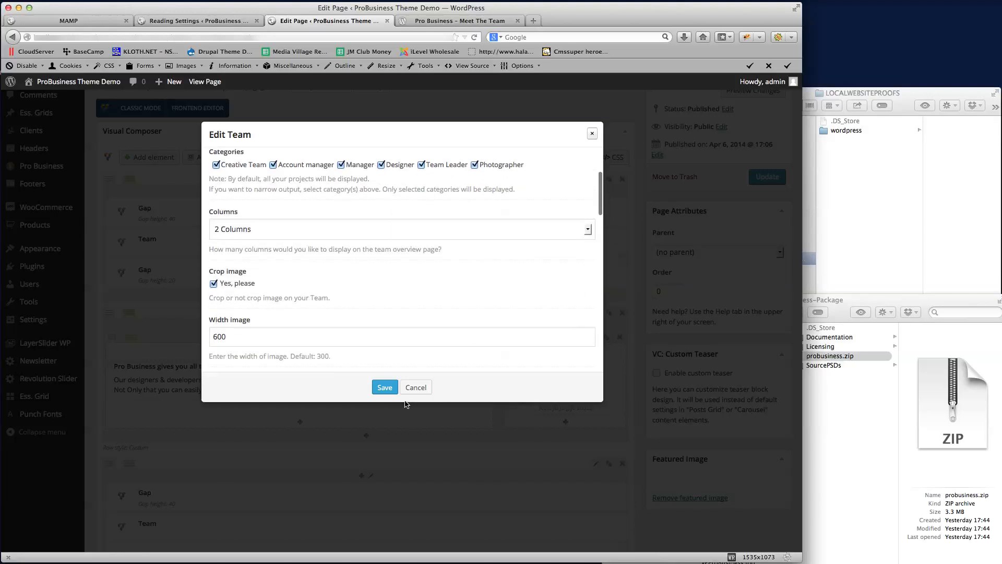
left_click(385, 387)
Open the lower Team element's settings and select all six categories, from Creative Team to Photographer.
scroll(453, 384, "down", 3)
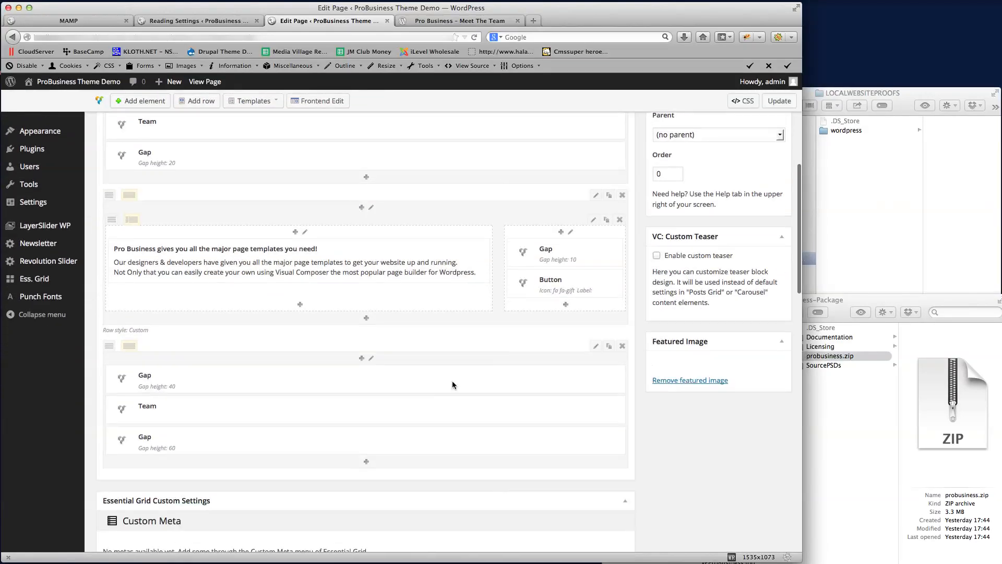
left_click(604, 402)
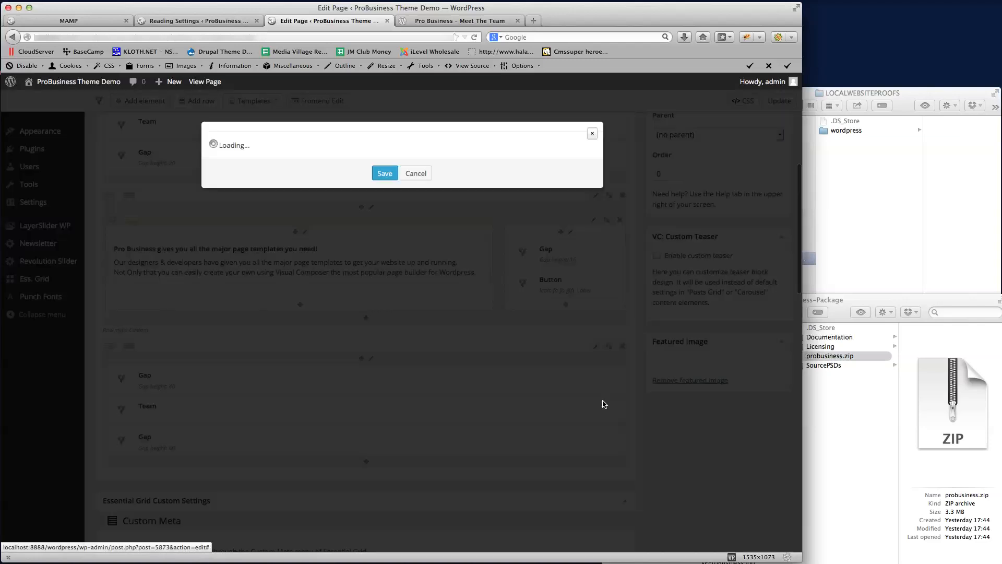
left_click(216, 269)
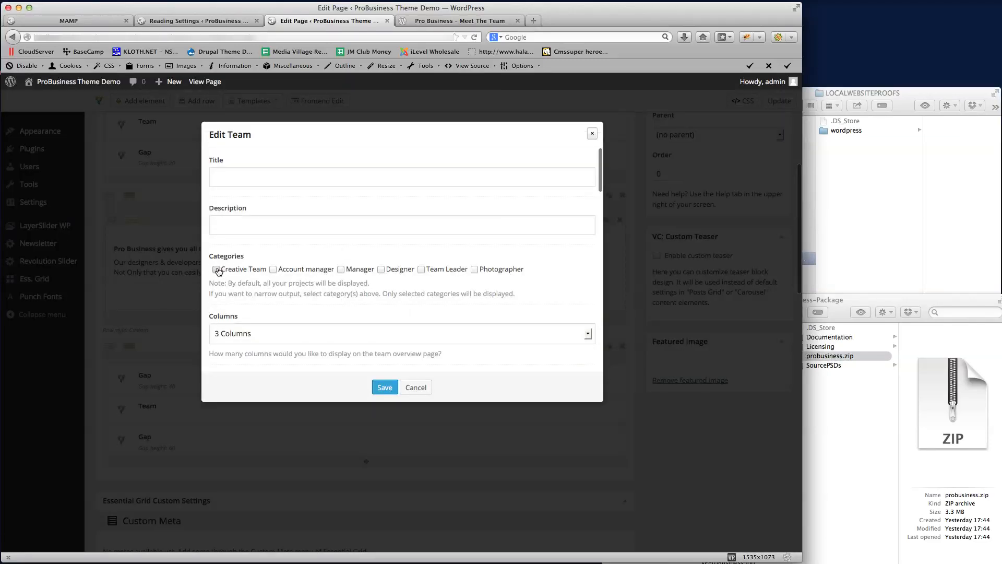
left_click(273, 269)
left_click(368, 270)
left_click(400, 269)
left_click(446, 269)
left_click(499, 270)
Set the lower Team element's number of posts to show per page to 6 and save the element.
scroll(459, 296, "down", 5)
scroll(459, 295, "up", 5)
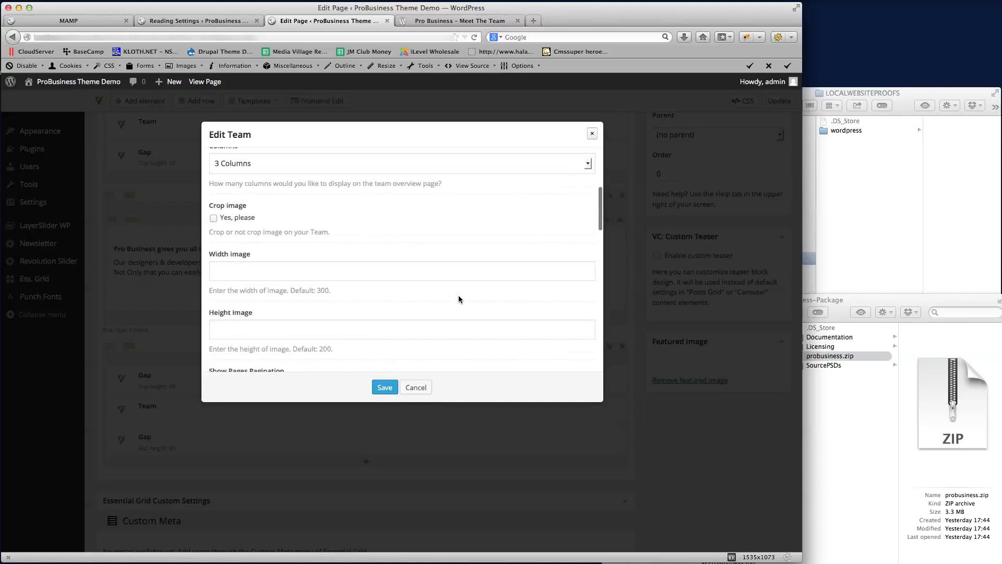
scroll(458, 296, "down", 10)
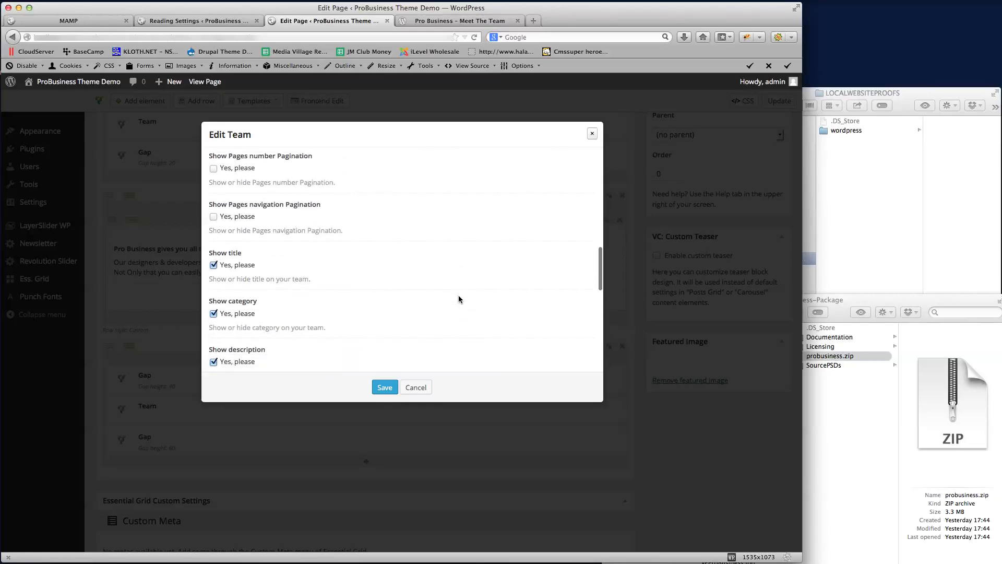
double_click(256, 220)
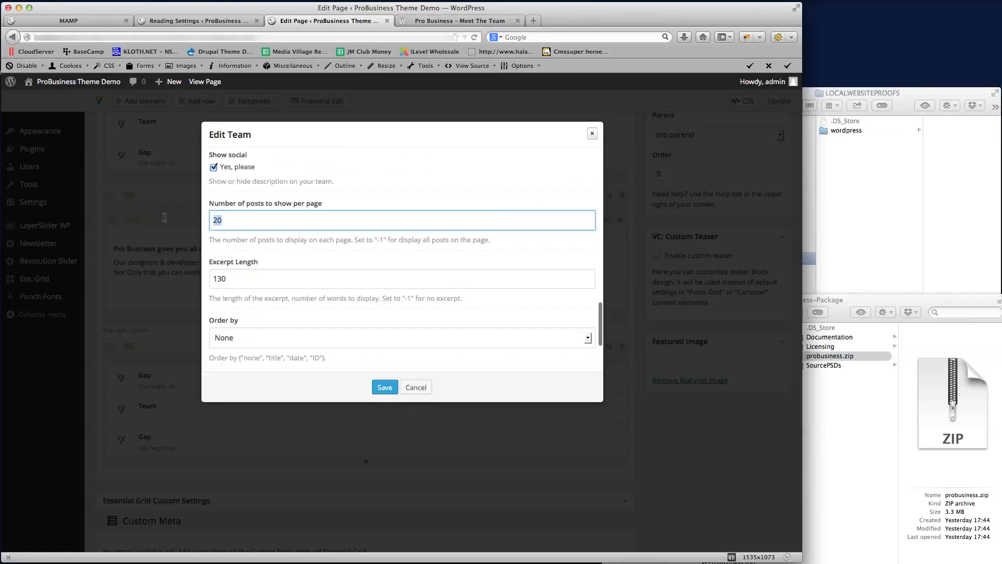
type("6")
left_click(384, 387)
Update the Meet The Team page and open it on the local site.
scroll(671, 441, "up", 6)
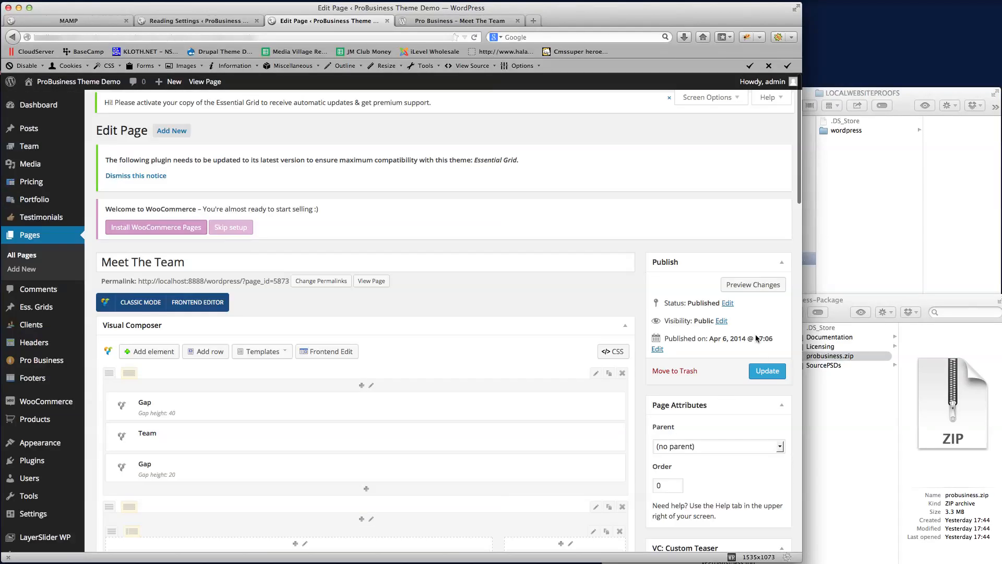
left_click(767, 371)
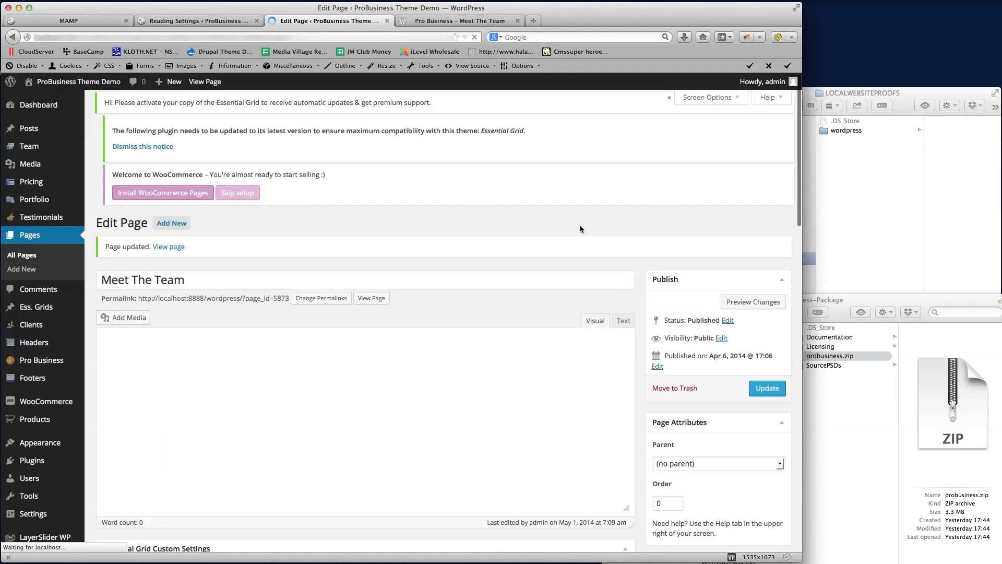
left_click(205, 83)
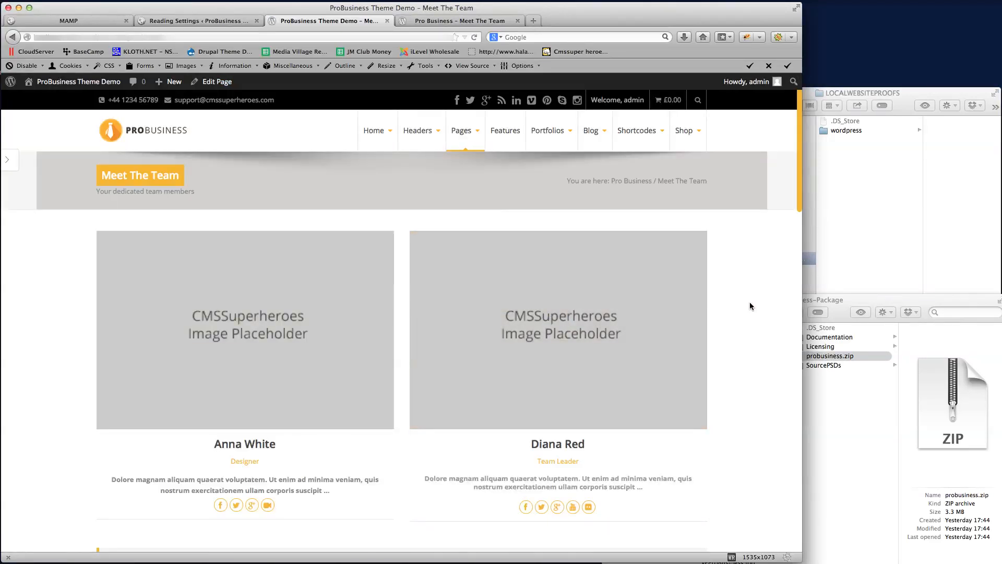
Look through the updated Meet The Team page, examining the two-column and three-column team member sections.
scroll(749, 303, "down", 3)
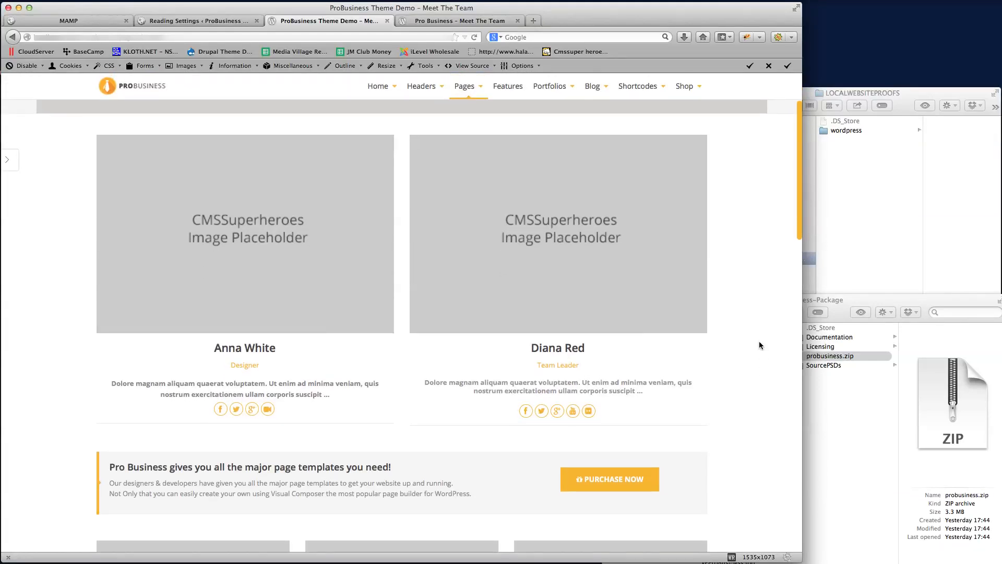
scroll(755, 341, "down", 4)
scroll(755, 343, "down", 3)
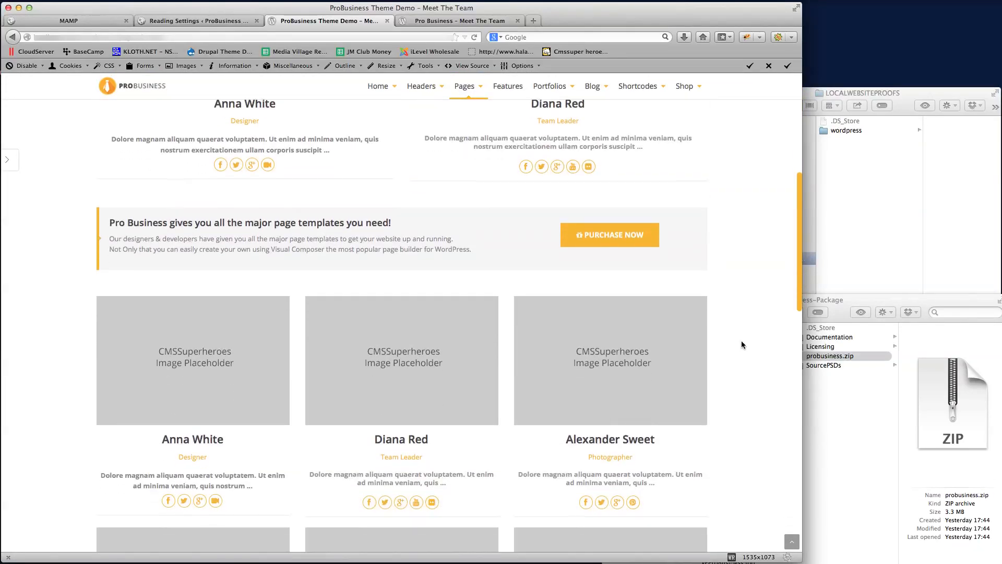
scroll(743, 354, "down", 1)
scroll(742, 356, "down", 10)
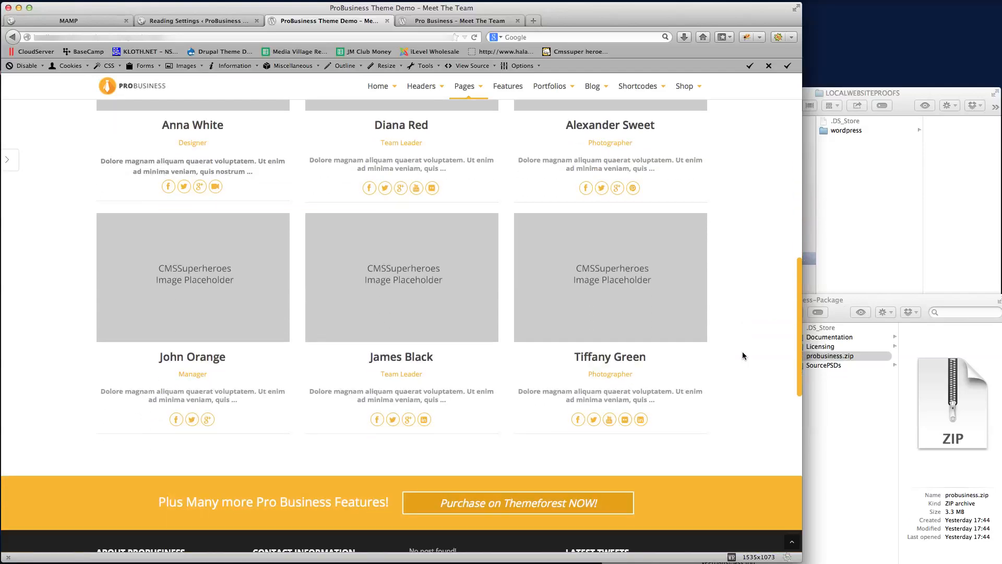
scroll(737, 348, "up", 4)
scroll(736, 348, "up", 5)
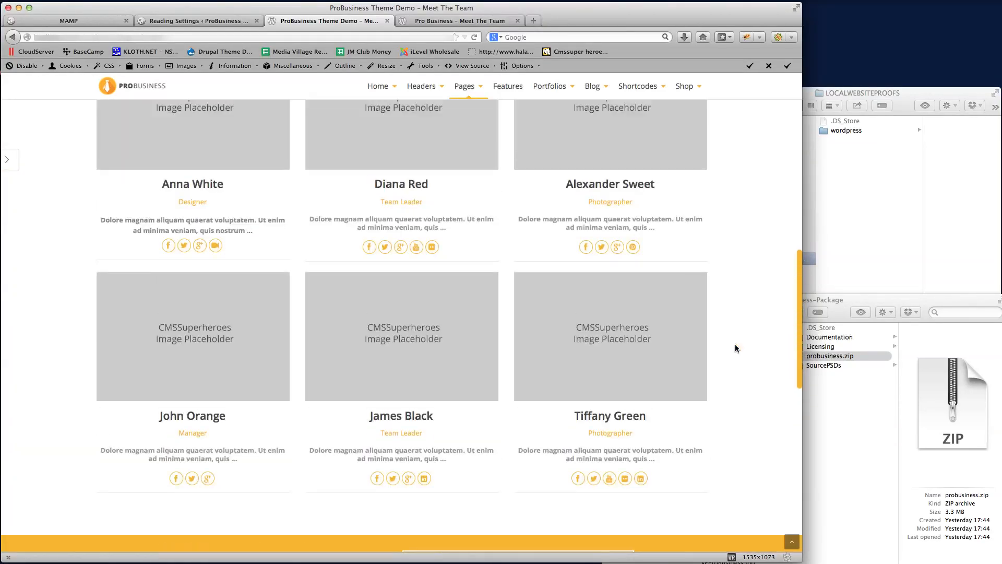
scroll(736, 348, "down", 8)
scroll(737, 348, "up", 8)
scroll(735, 347, "up", 15)
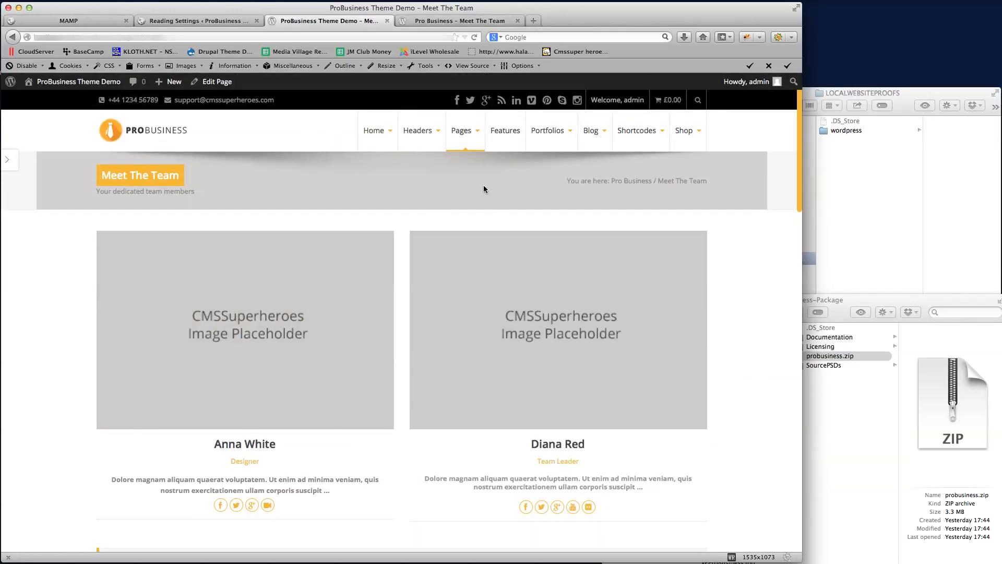
Compare the Main Features page on the local site with the same page on the online demo.
left_click(504, 132)
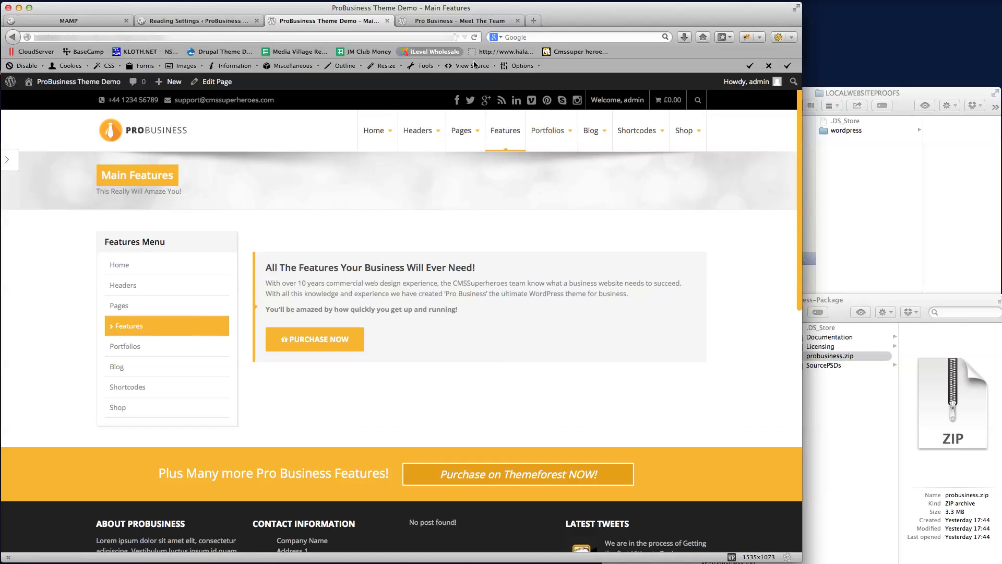
left_click(470, 21)
left_click(501, 122)
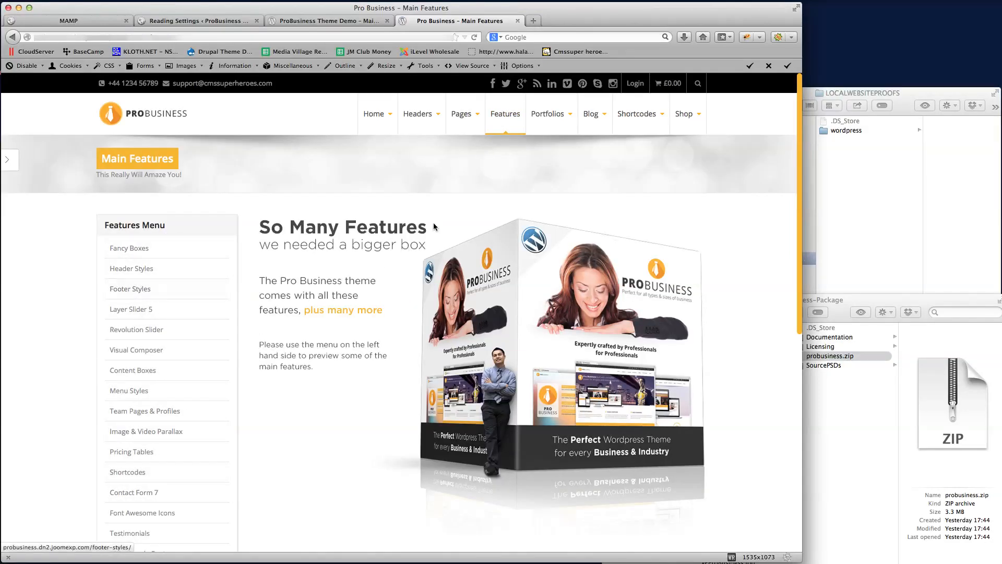
Edit the local Main Features page, assigning the Features Menu to its Menu element and saving the element.
left_click(314, 20)
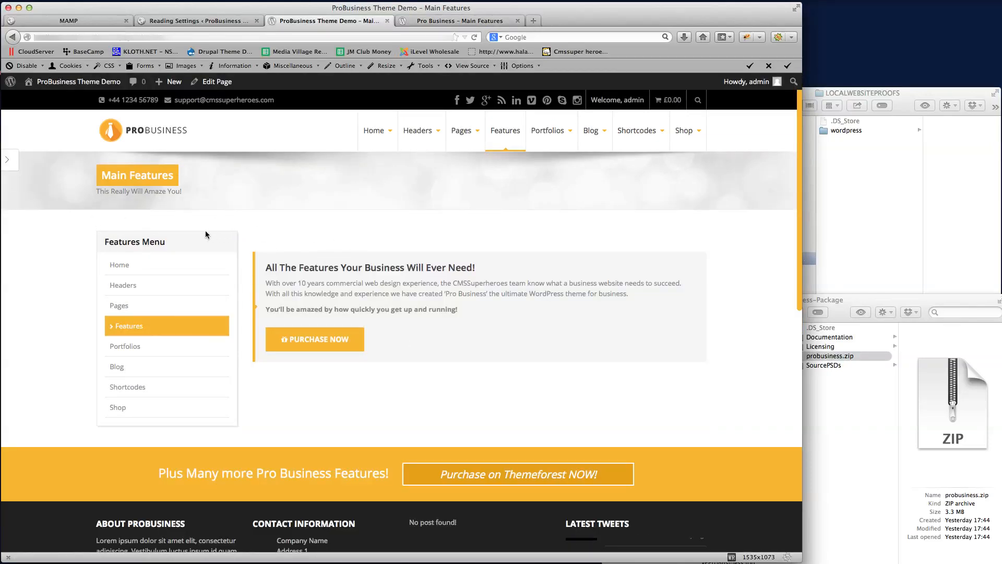
left_click(221, 82)
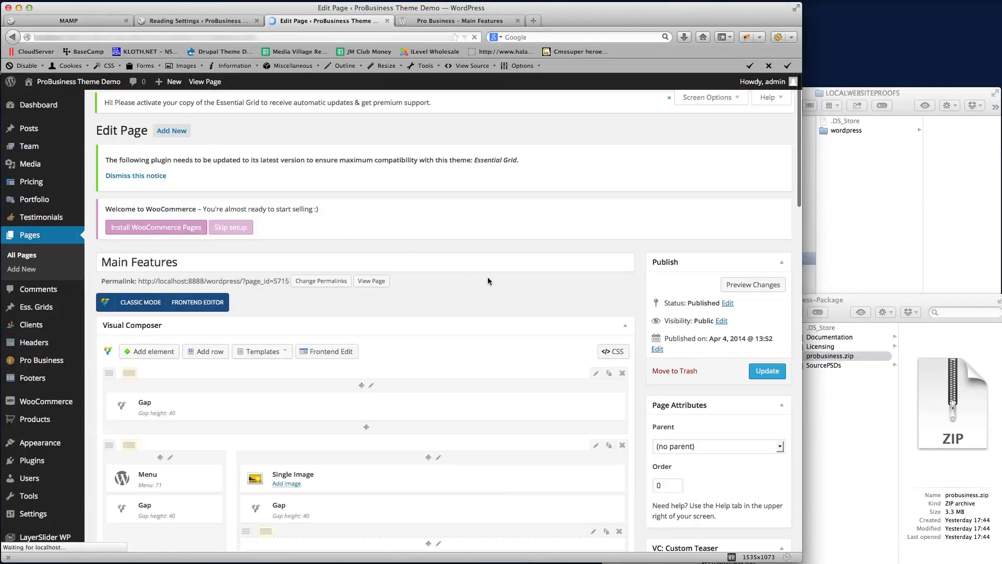
scroll(488, 281, "down", 3)
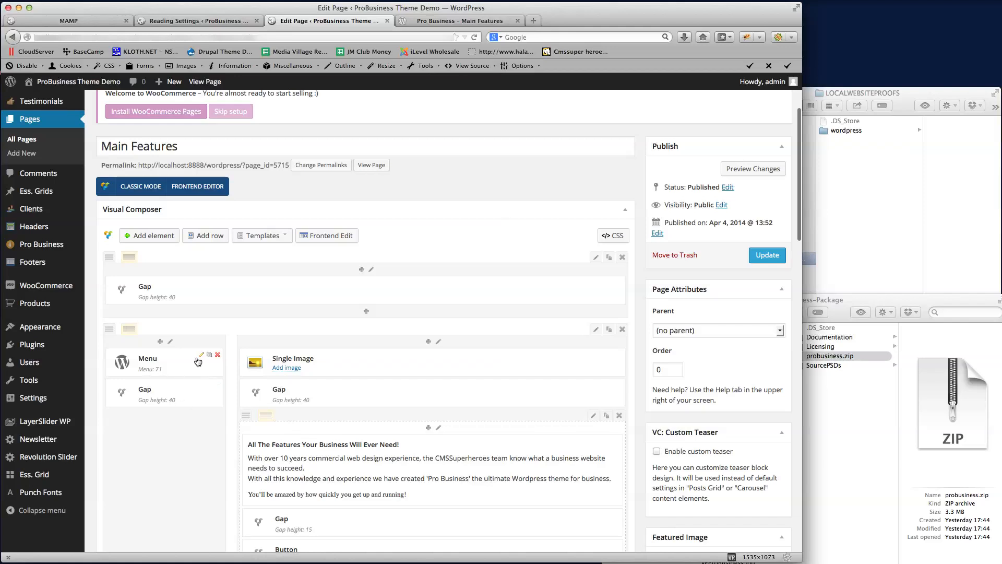
left_click(201, 355)
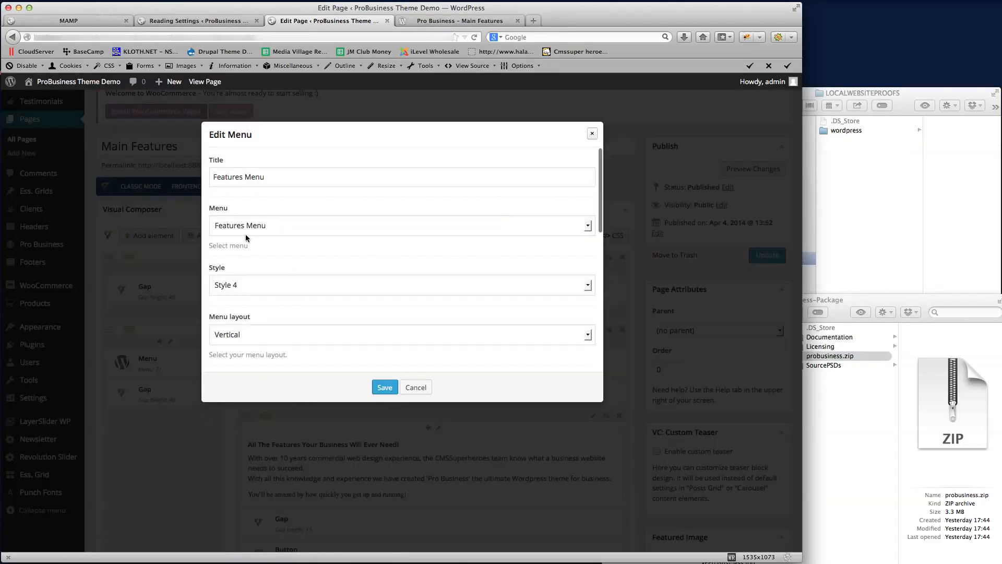
left_click(250, 230)
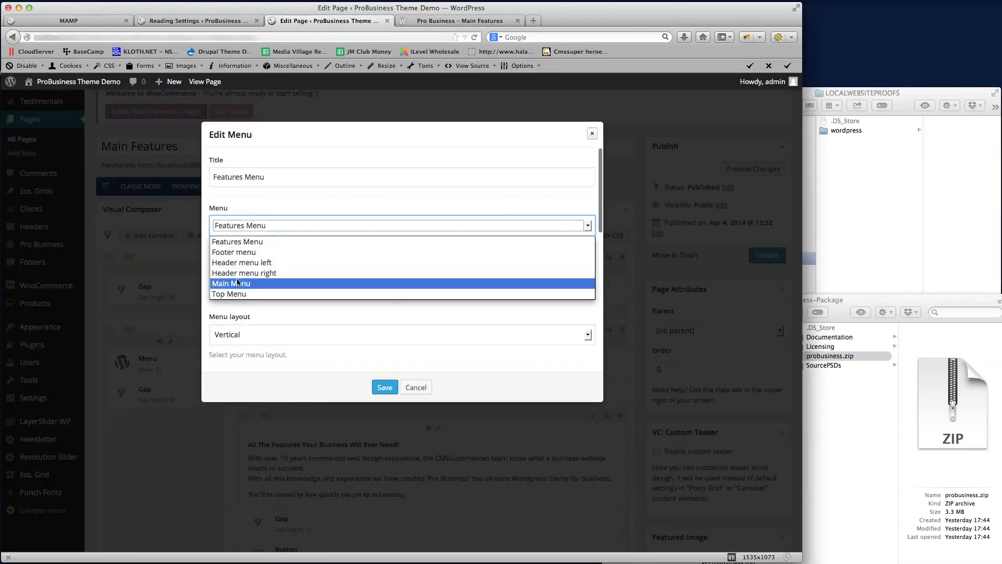
left_click(239, 242)
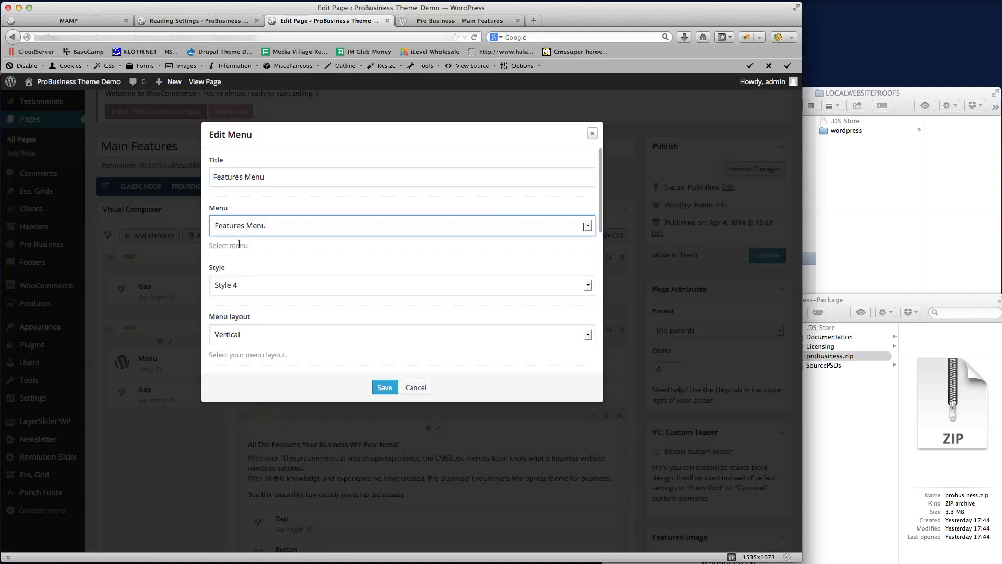
left_click(373, 386)
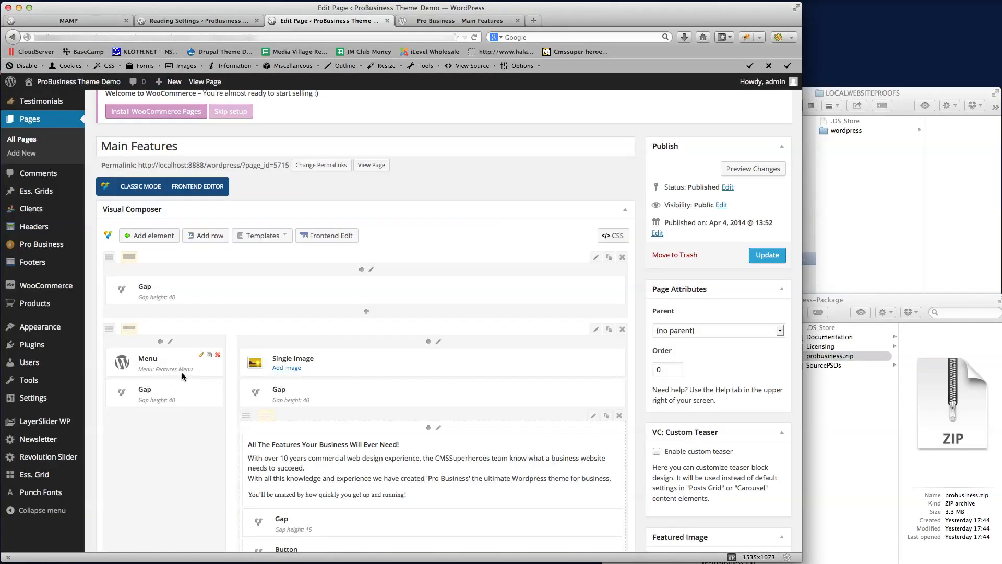
Update the Main Features page and view it on the local site to check its sidebar menu.
left_click(767, 255)
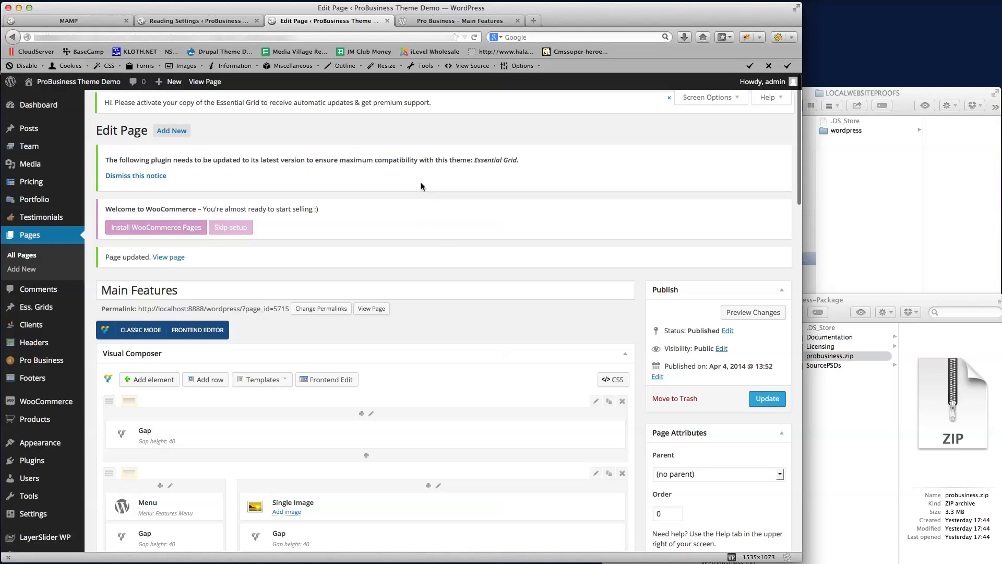
left_click(201, 84)
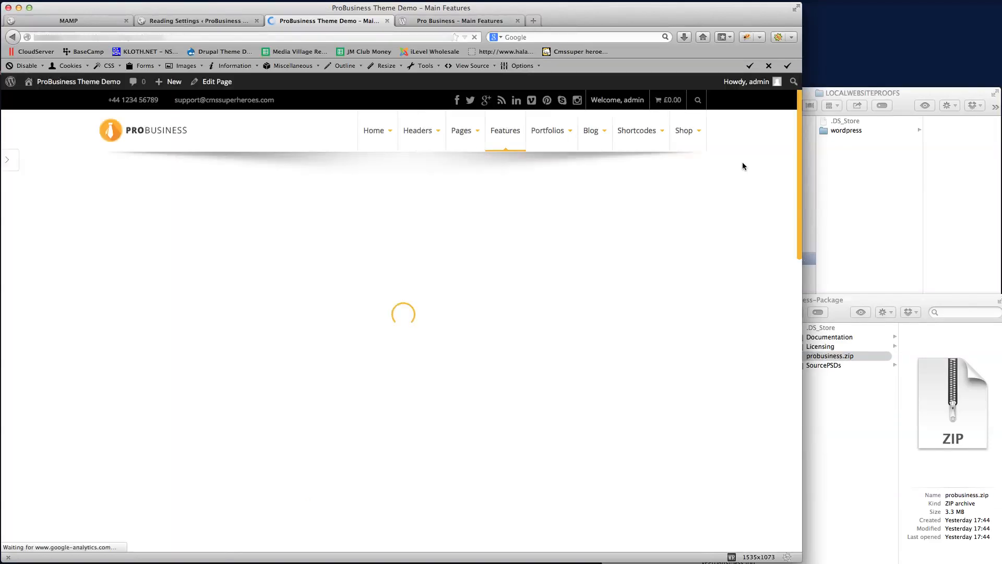
scroll(746, 281, "down", 1)
scroll(744, 278, "down", 10)
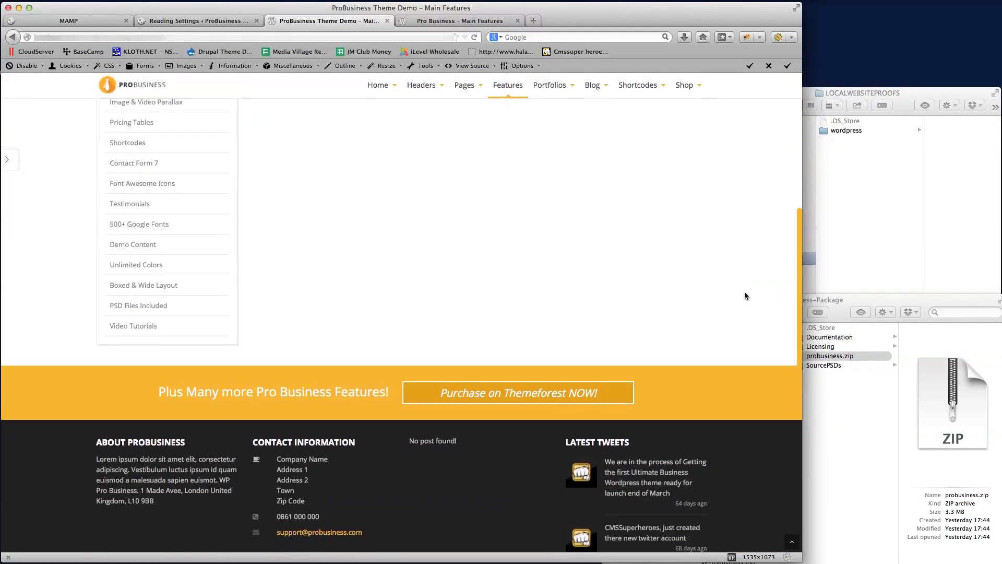
scroll(743, 320, "up", 15)
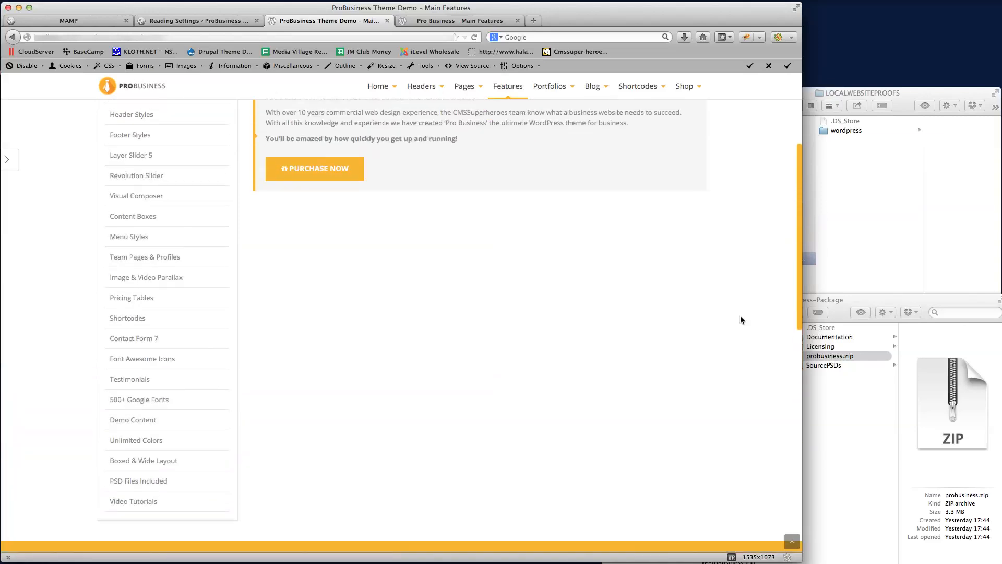